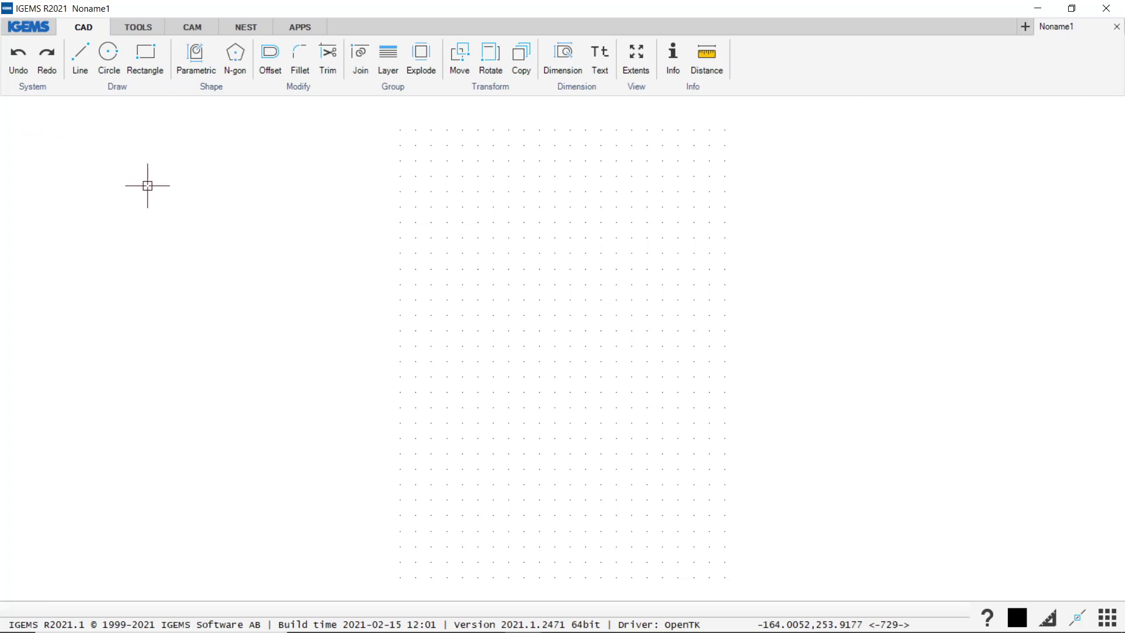
- Open the sample drawing file Drawing 11.dig from the drawing examples
click(33, 30)
mouse_move(61, 77)
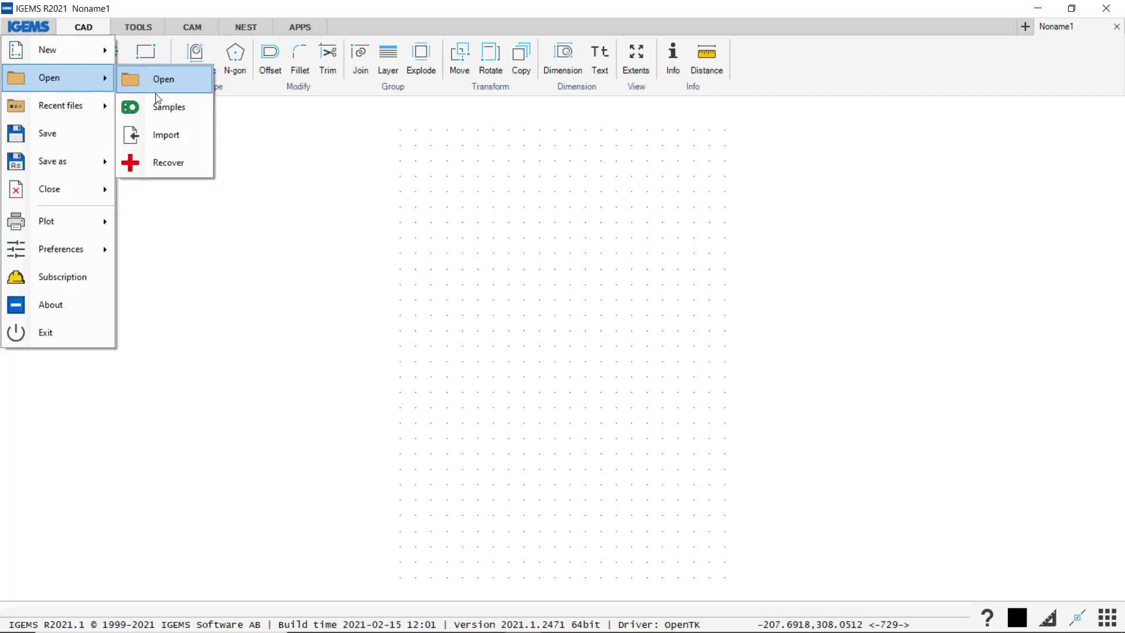
click(161, 109)
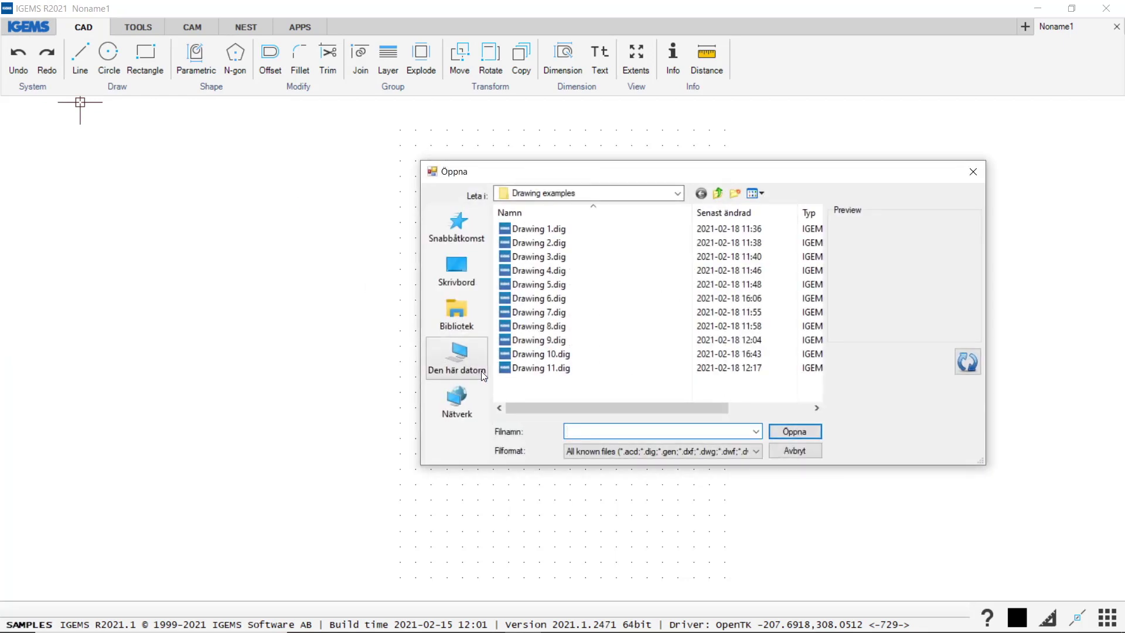
double_click(540, 368)
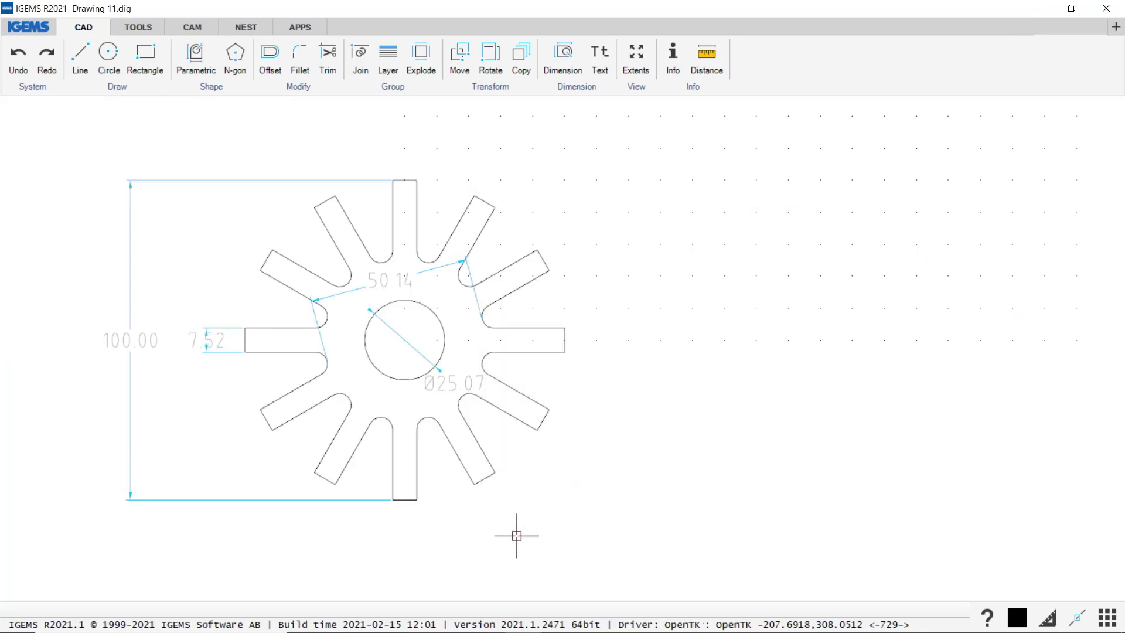
- Delete the overall height, arm width, hole diameter and inner distance dimensions from the drawing
drag(233, 135, 87, 483)
key(Delete)
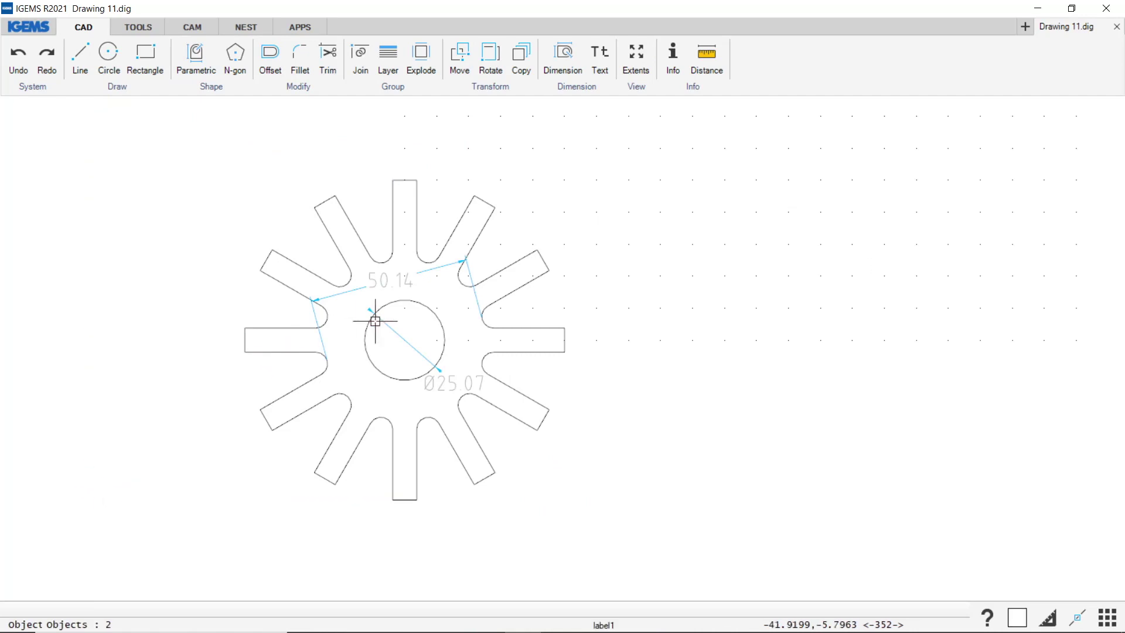
click(380, 320)
key(Delete)
click(346, 290)
key(Delete)
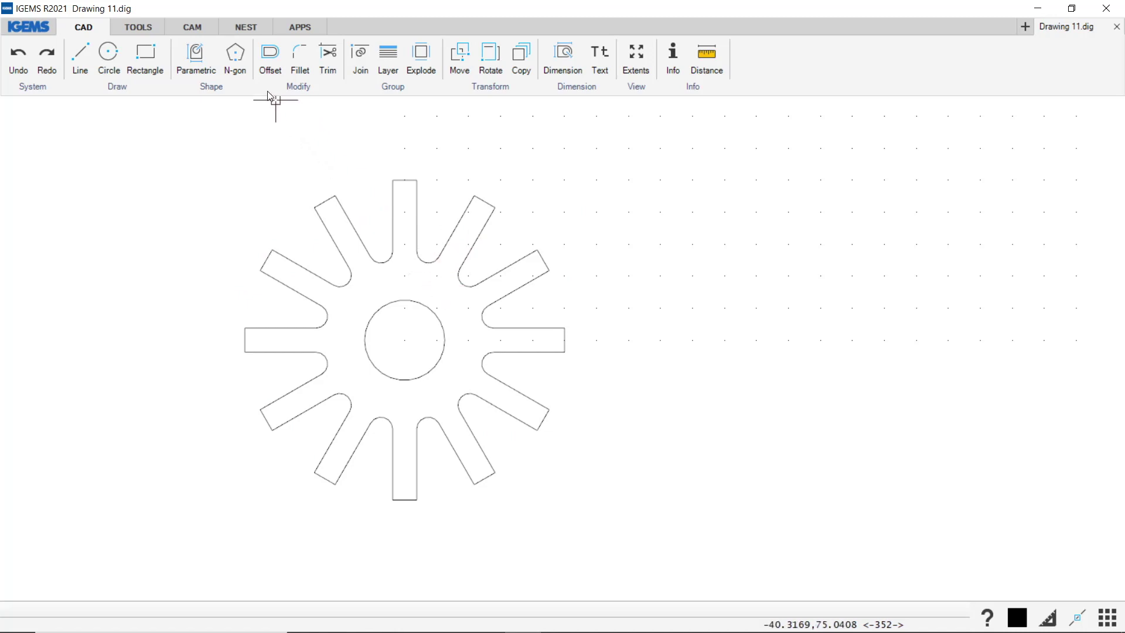
- Start creating a part for the IGEMS CNC machine in Aluminium, Standard, 10.00 mm, and select the wheel's outline and centre hole
click(192, 27)
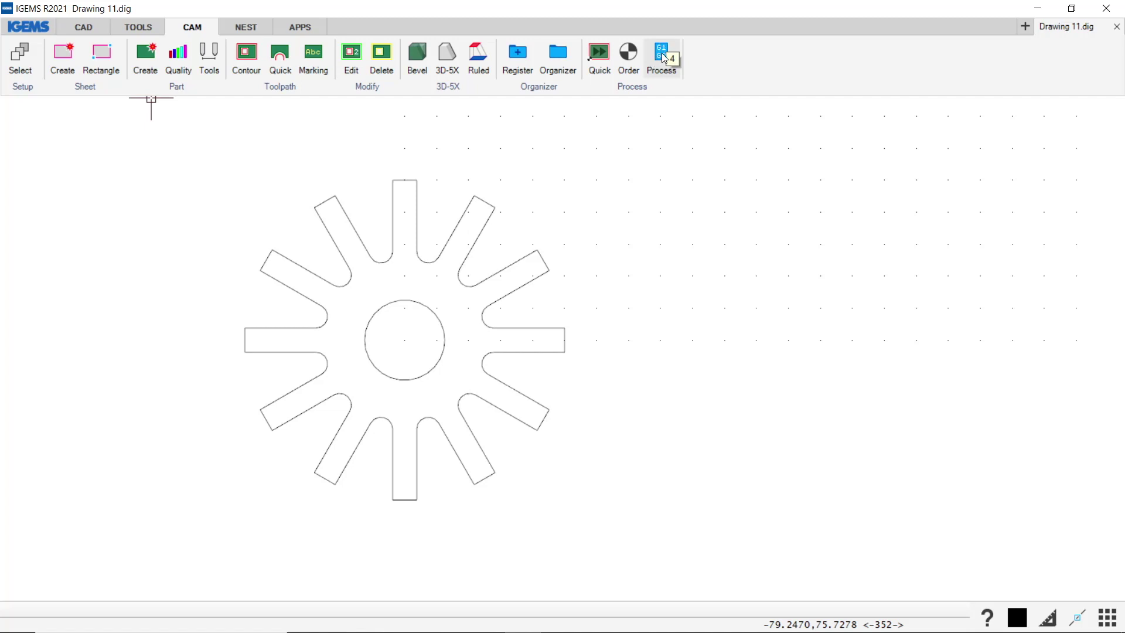
click(138, 59)
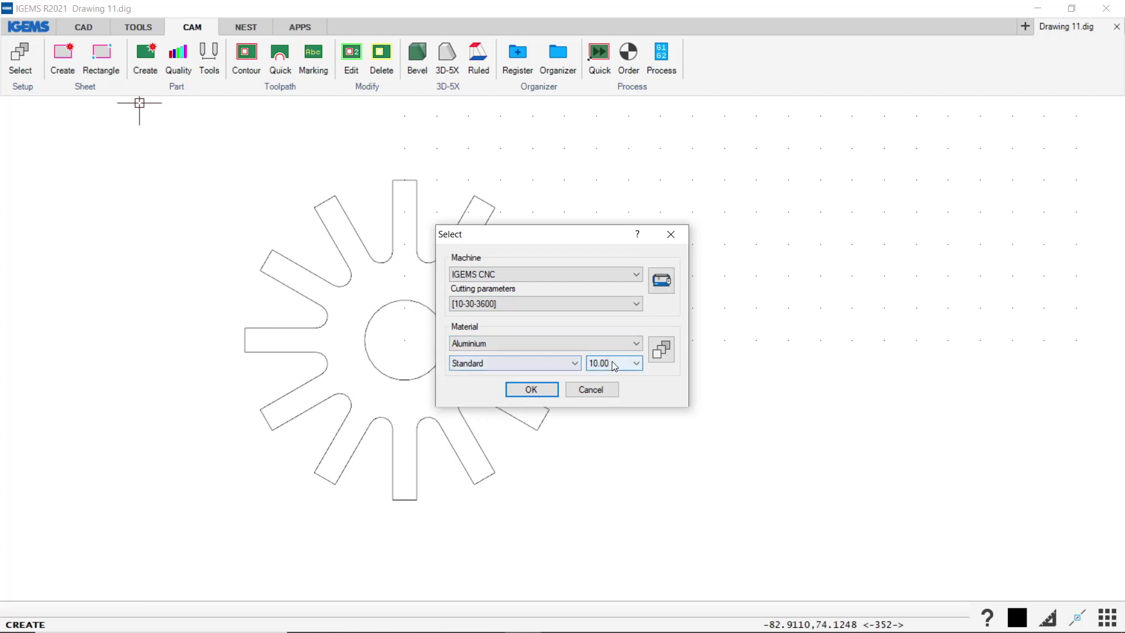
click(531, 390)
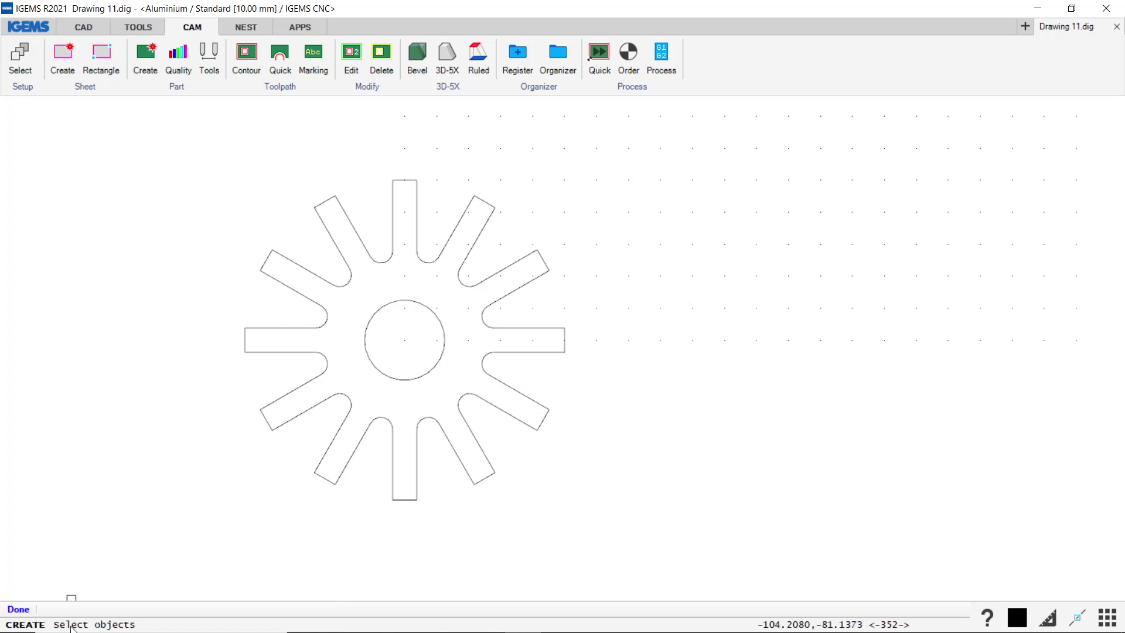
drag(618, 163, 183, 524)
right_click(183, 524)
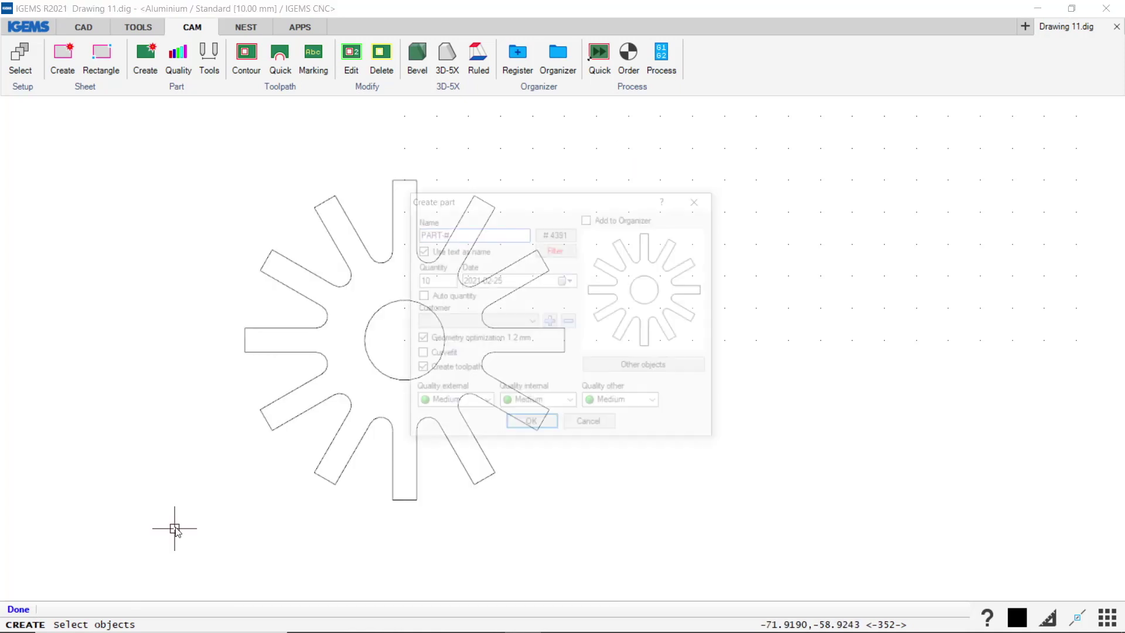
- Create the part with toolpath creation disabled and the internal quality set to X-fine
drag(490, 206, 673, 177)
click(604, 342)
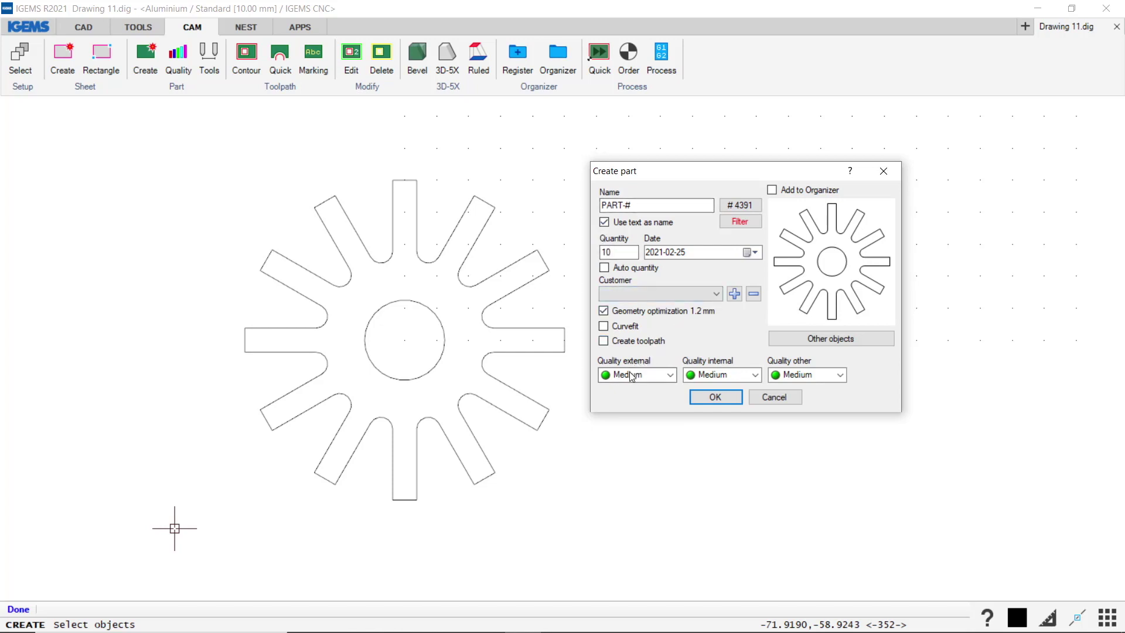
click(737, 376)
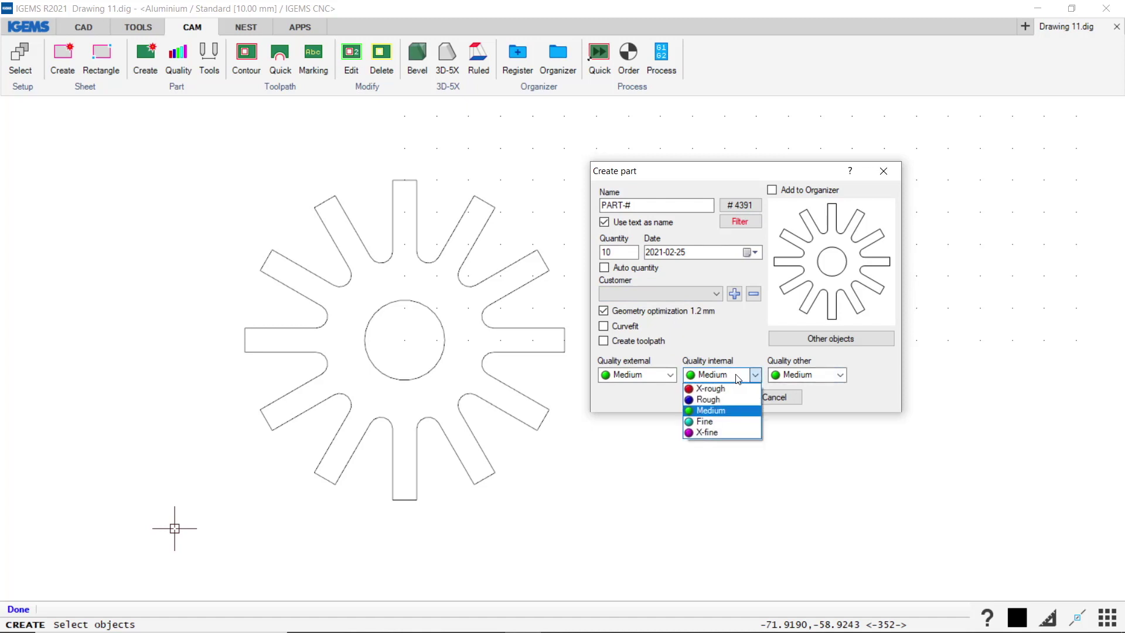
click(721, 433)
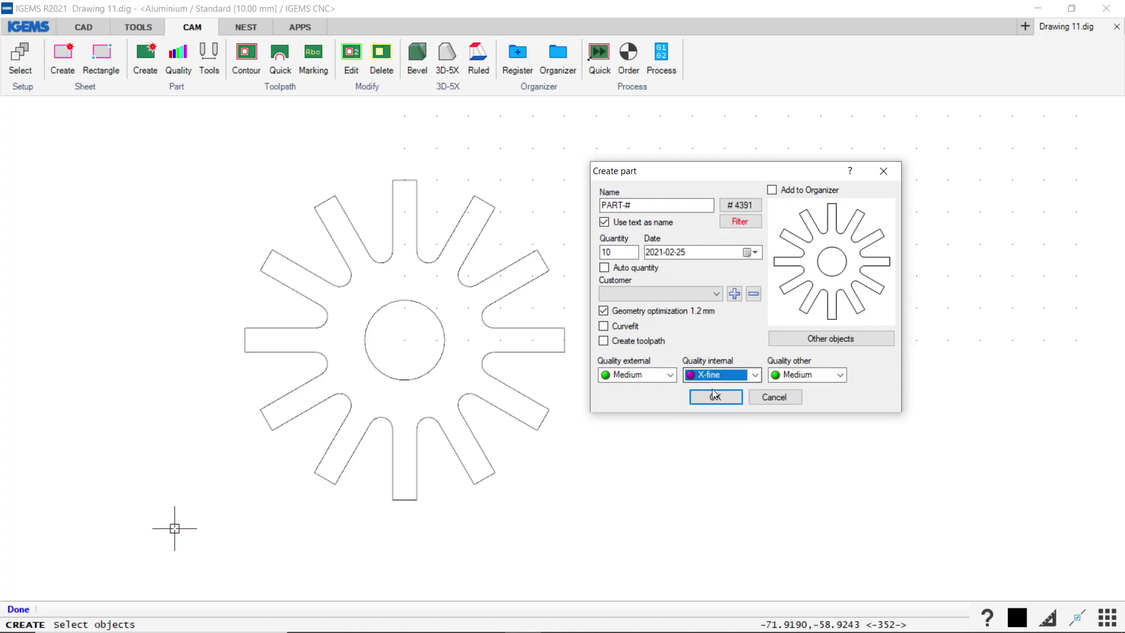
click(714, 399)
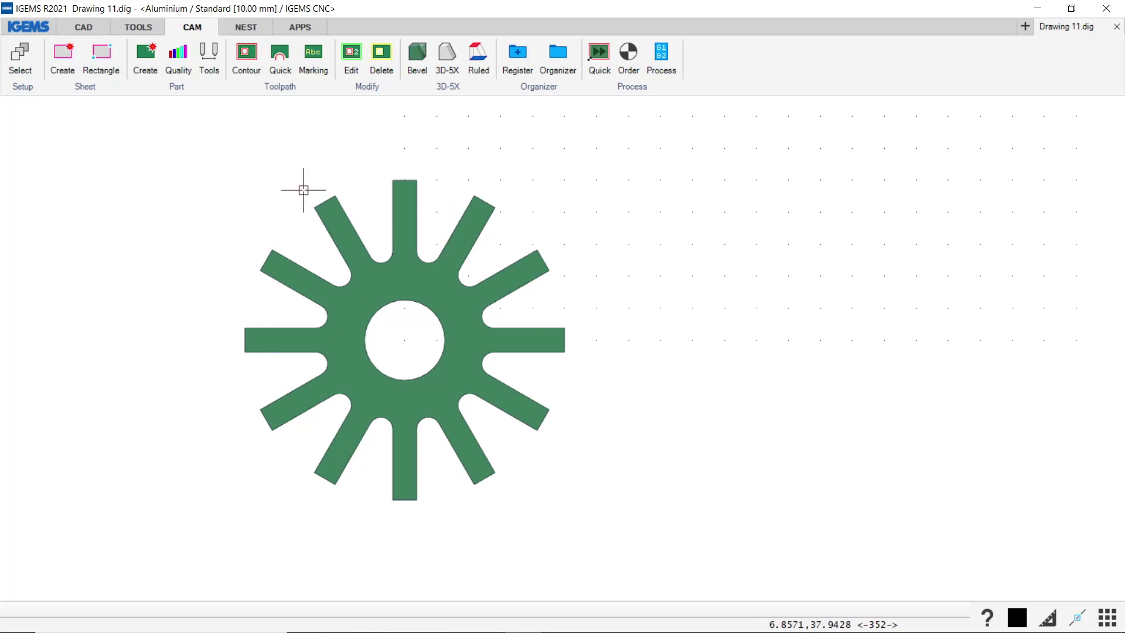
- Open the contour toolpath settings and switch automatic lead on and back off
click(245, 55)
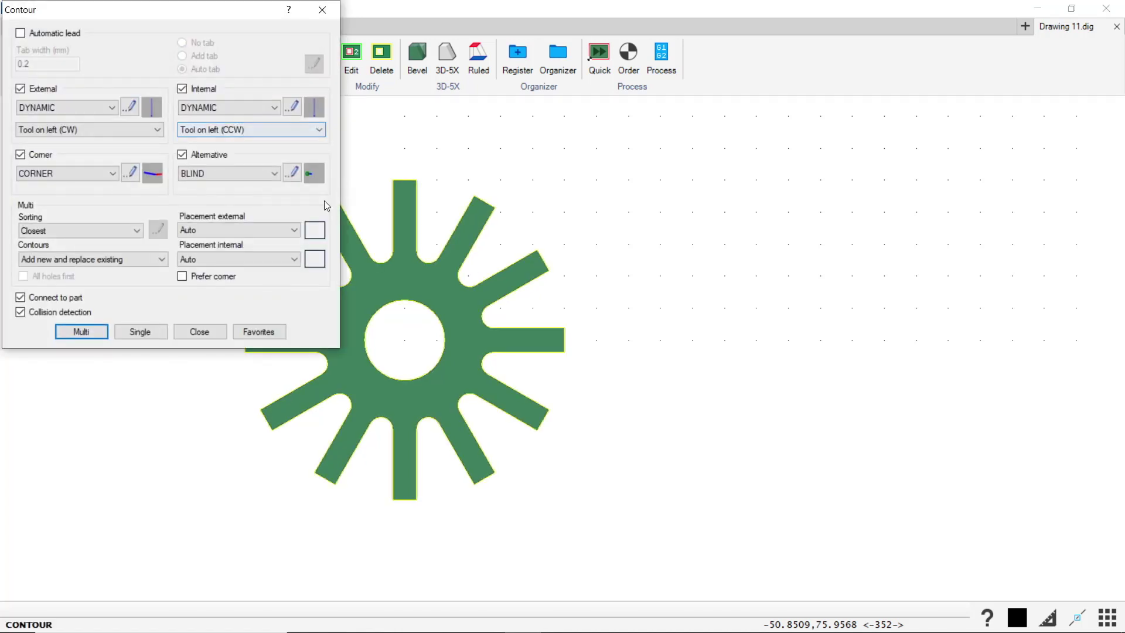
drag(212, 17, 890, 151)
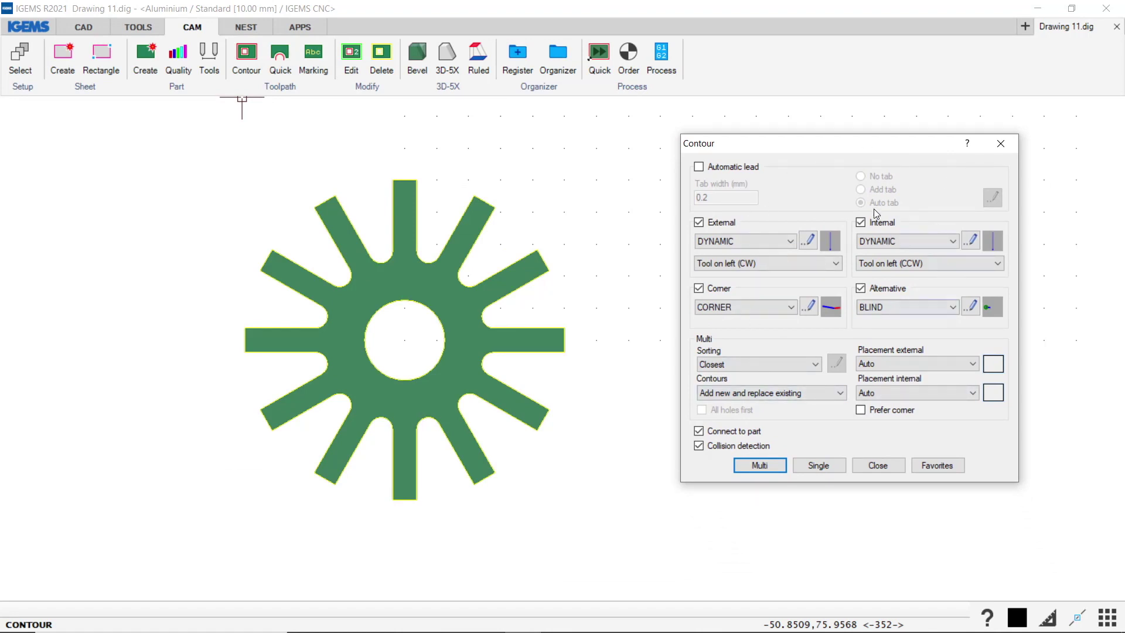
click(698, 167)
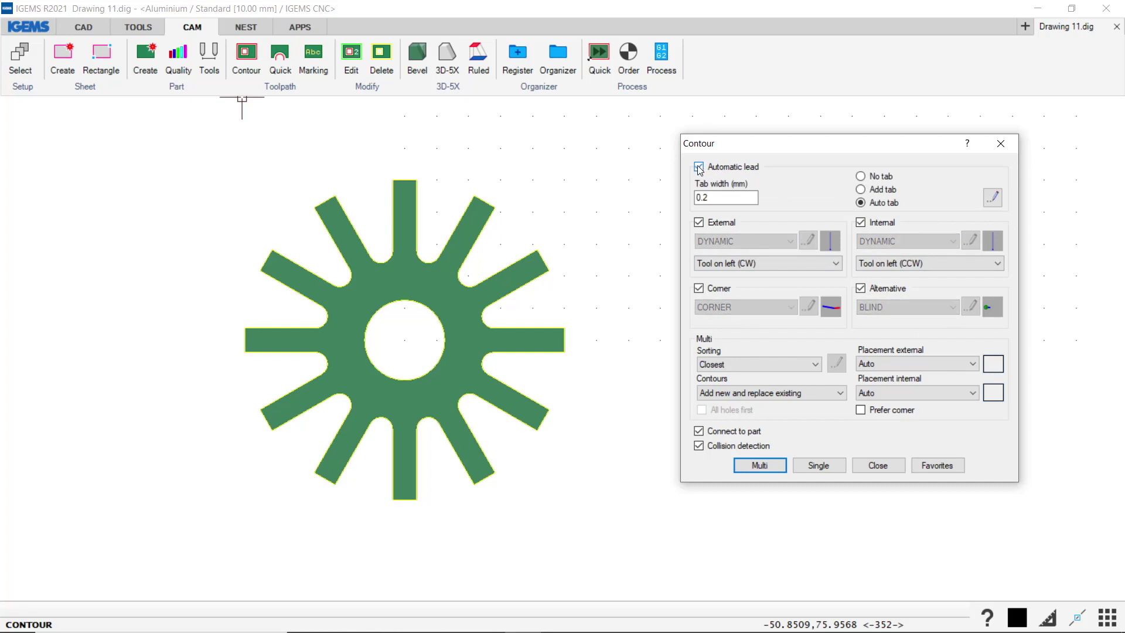
click(699, 167)
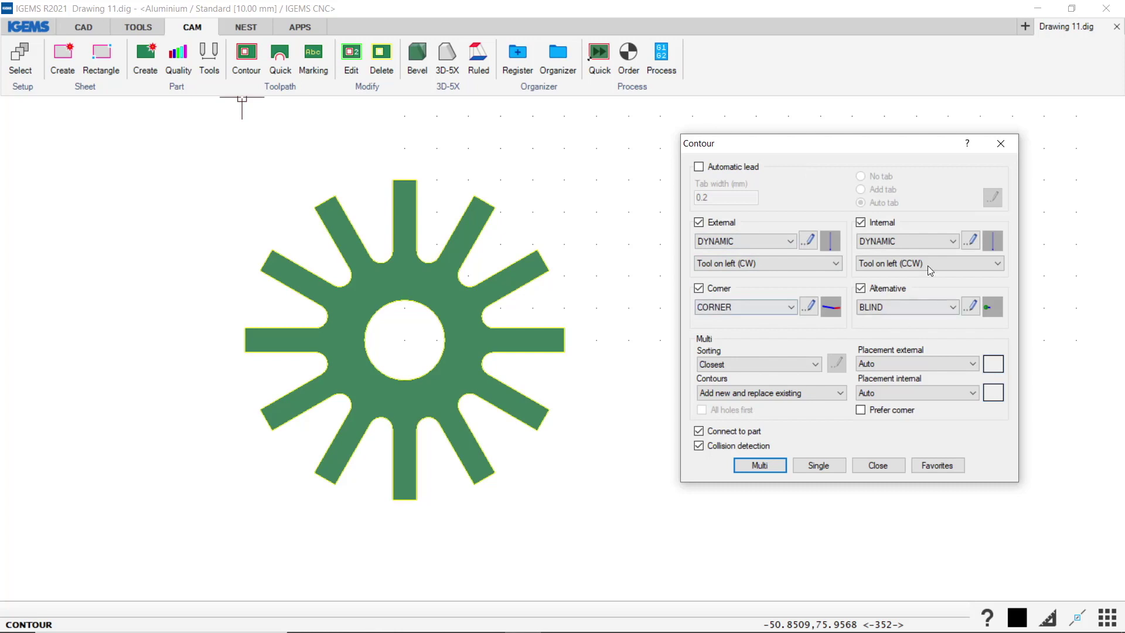
- Examine the DYNAMIC external lead's piercing types, lead-in length and radius, leaving the definition unchanged
click(830, 241)
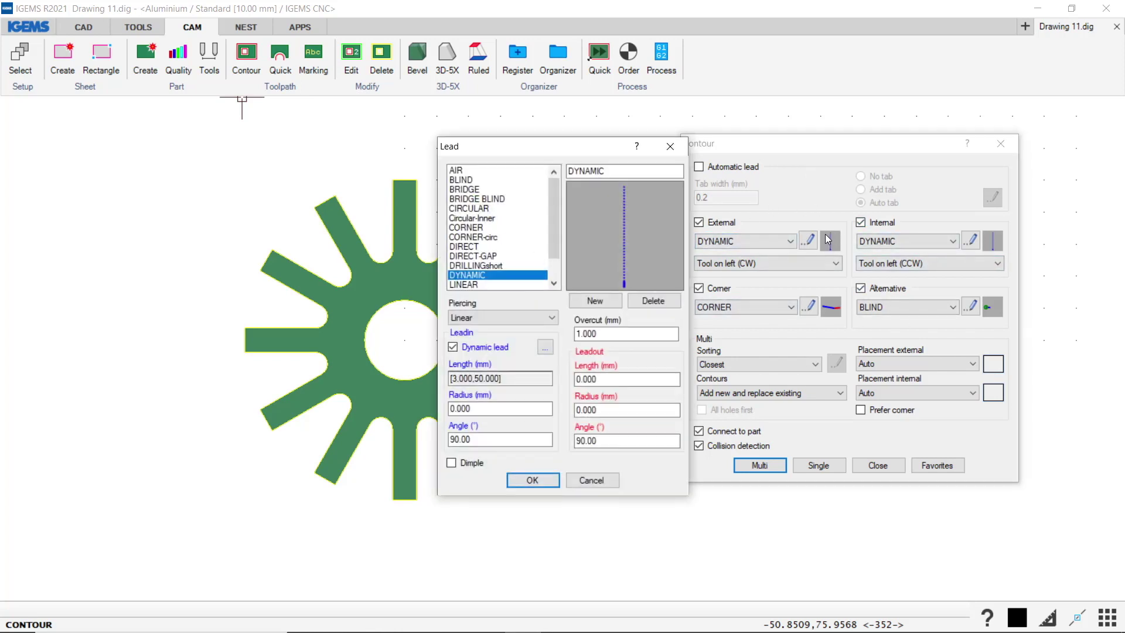
click(497, 318)
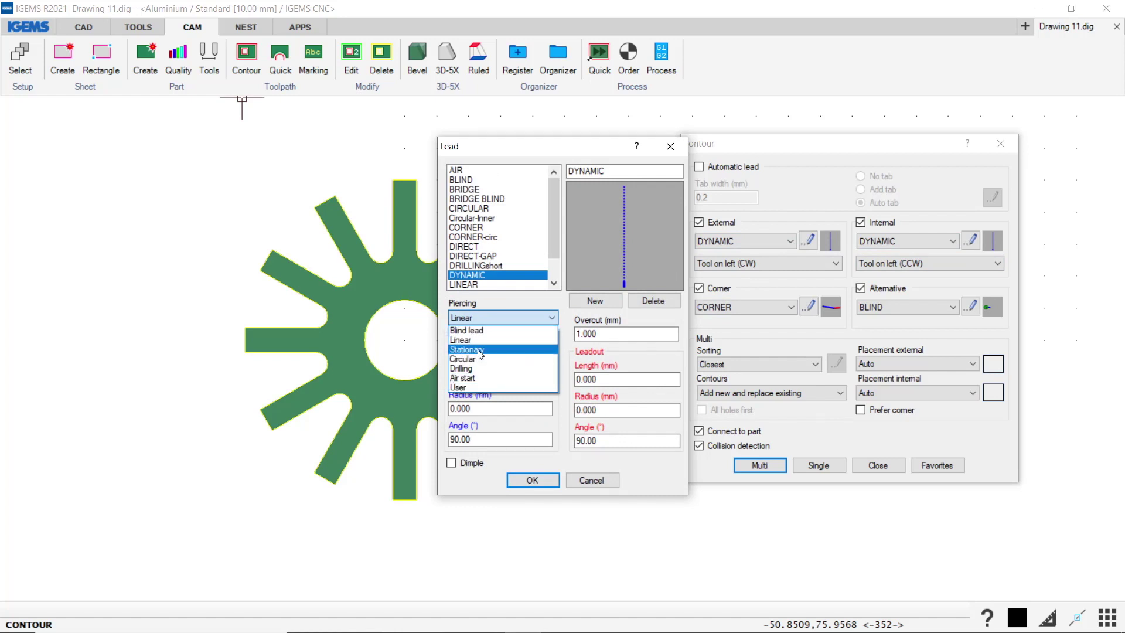
click(480, 339)
click(489, 378)
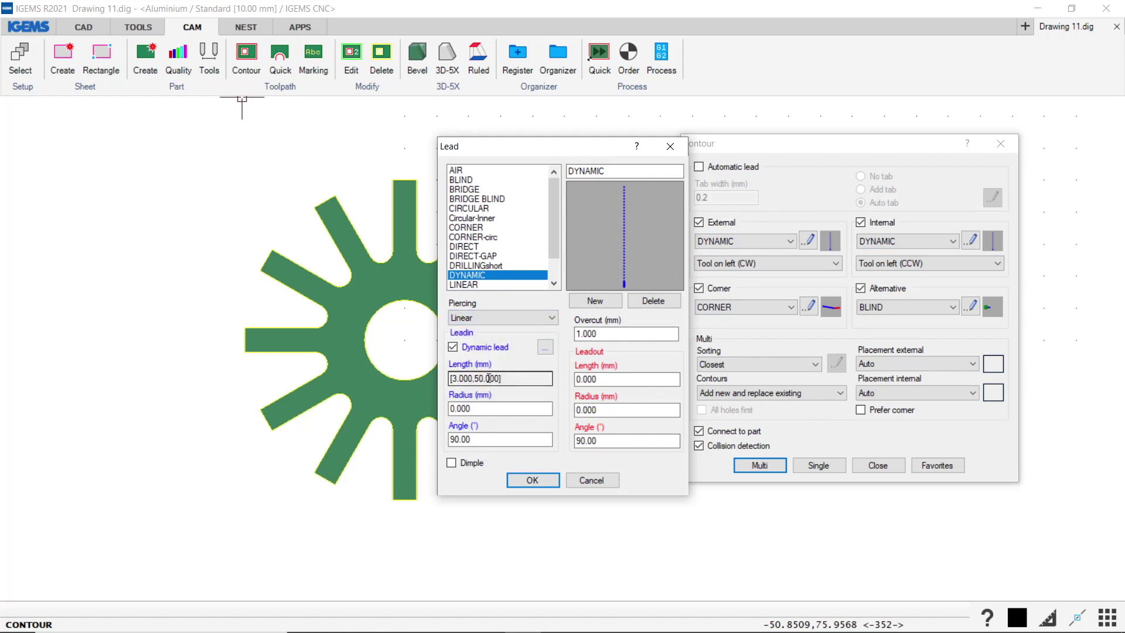
click(455, 409)
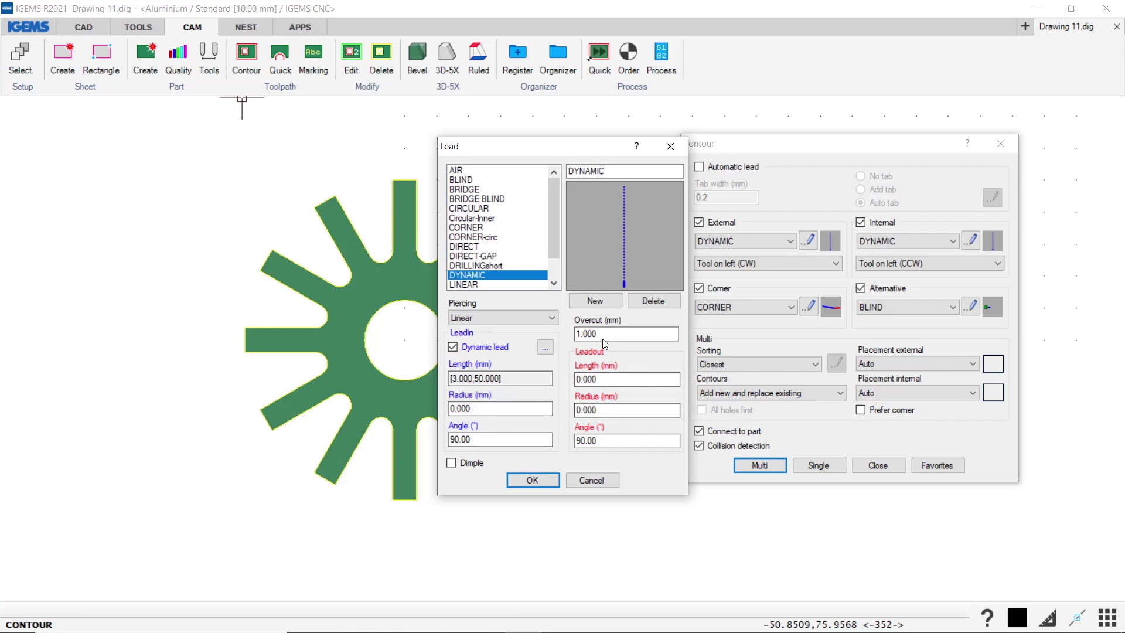
click(588, 480)
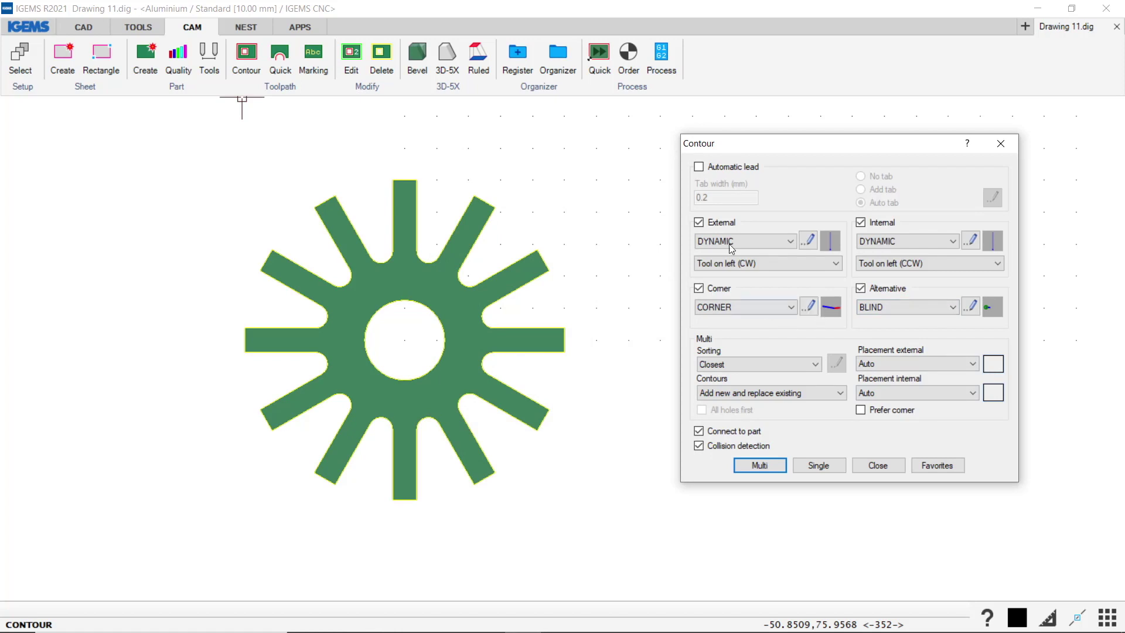
- Generate the internal and external contour toolpaths on the part with automatic lead enabled
click(698, 167)
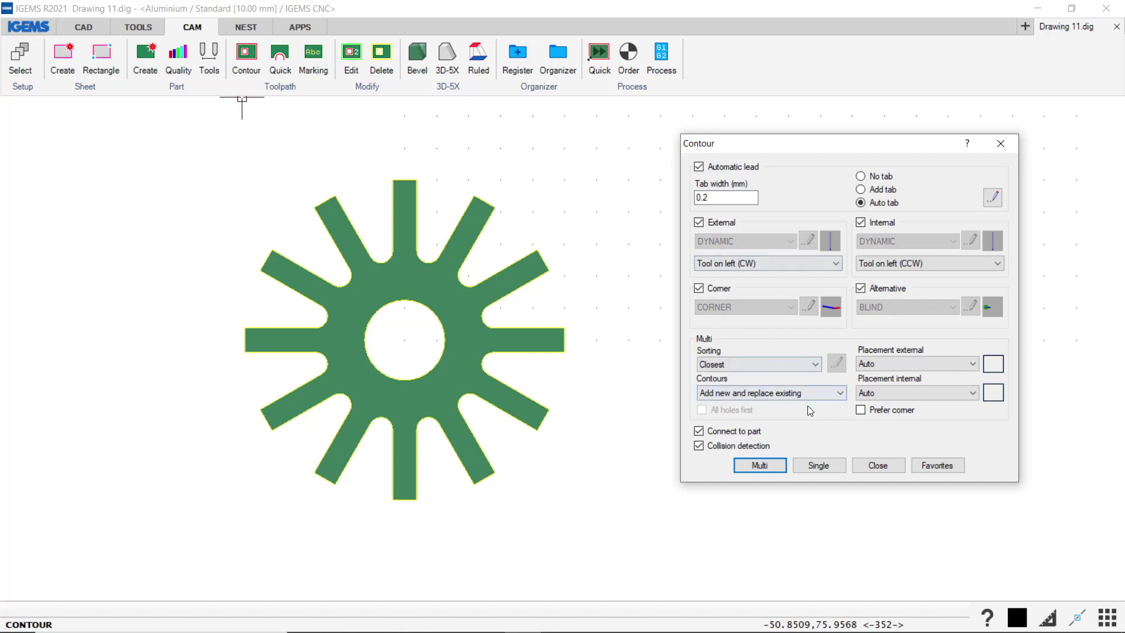
click(771, 465)
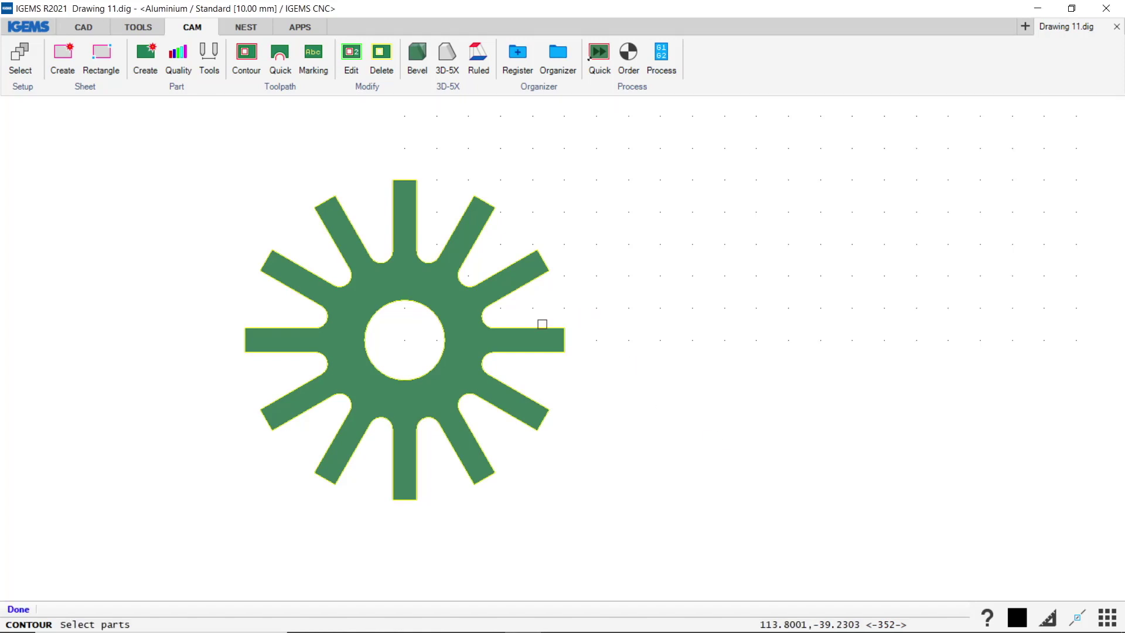
click(541, 331)
right_click(612, 382)
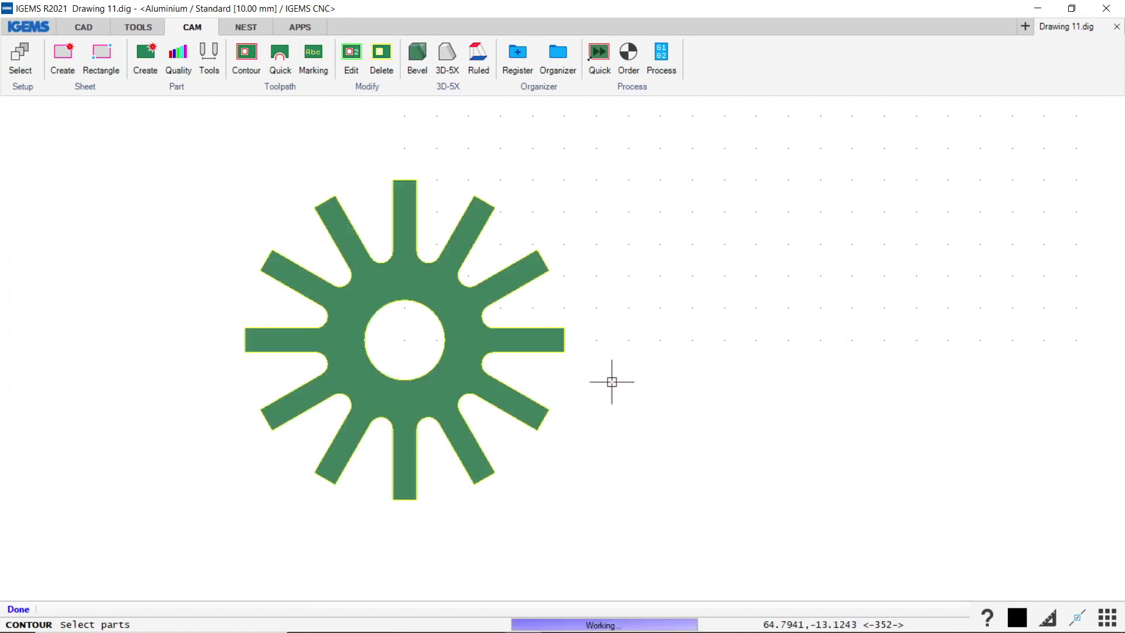
- Inspect the lead, overcut and piercing settings of the part's internal and external toolpaths
scroll(557, 390, up, 3)
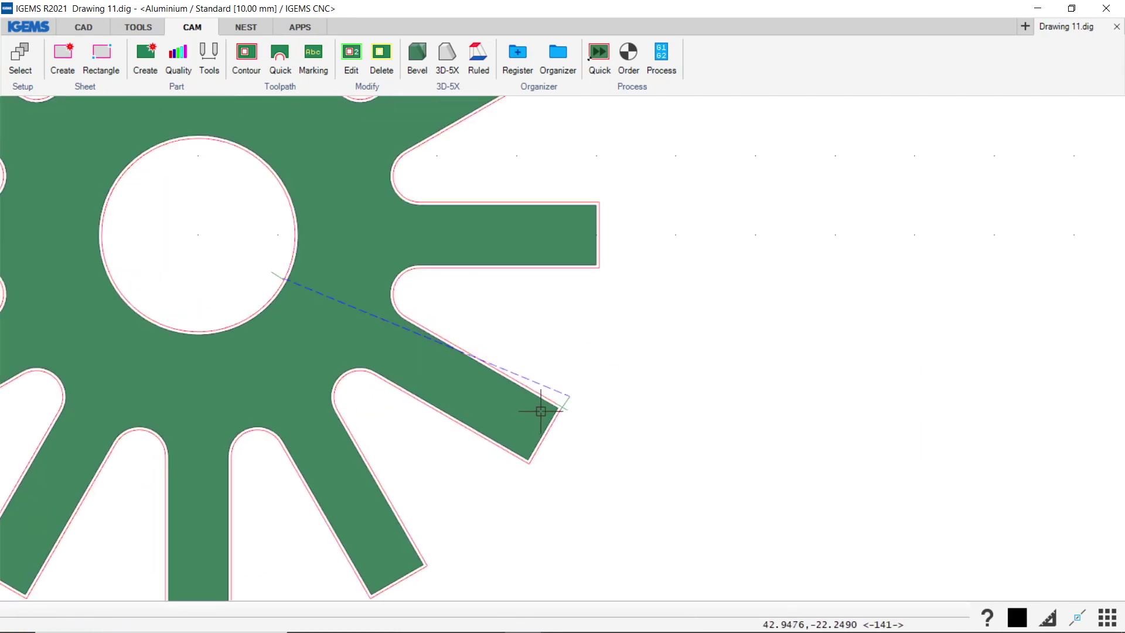
click(568, 404)
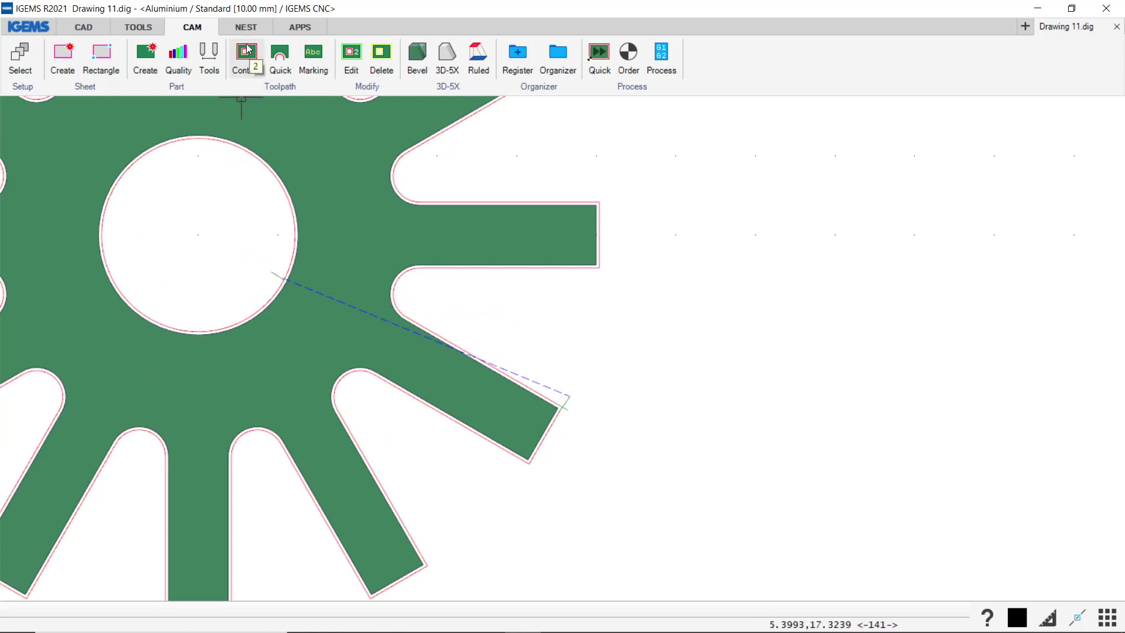
click(352, 54)
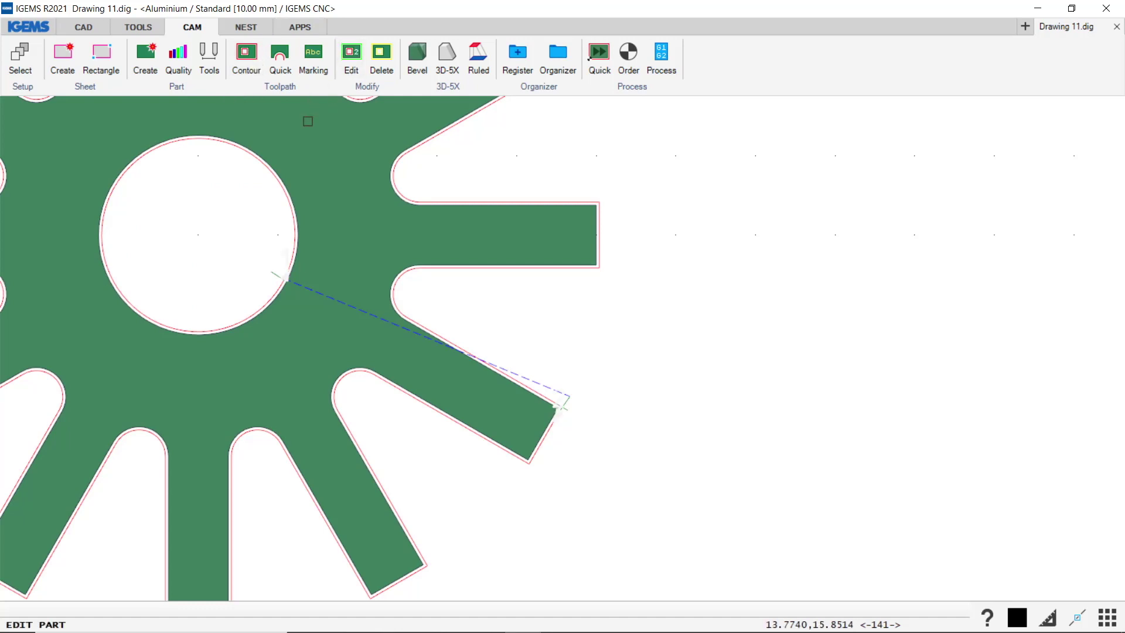
click(289, 180)
drag(474, 113, 826, 124)
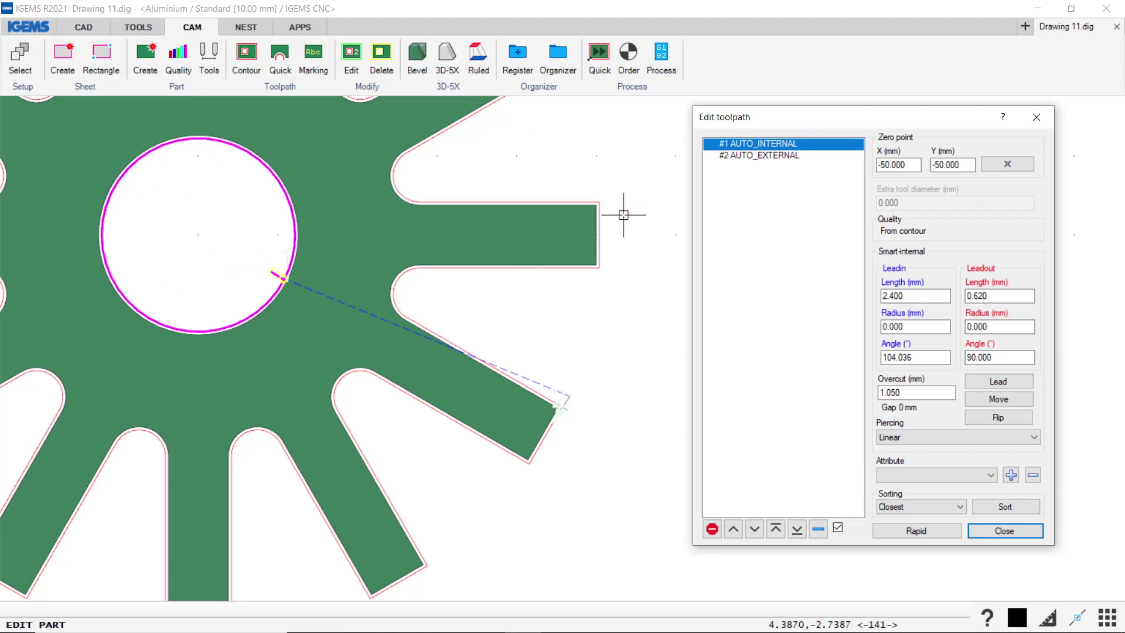
click(765, 156)
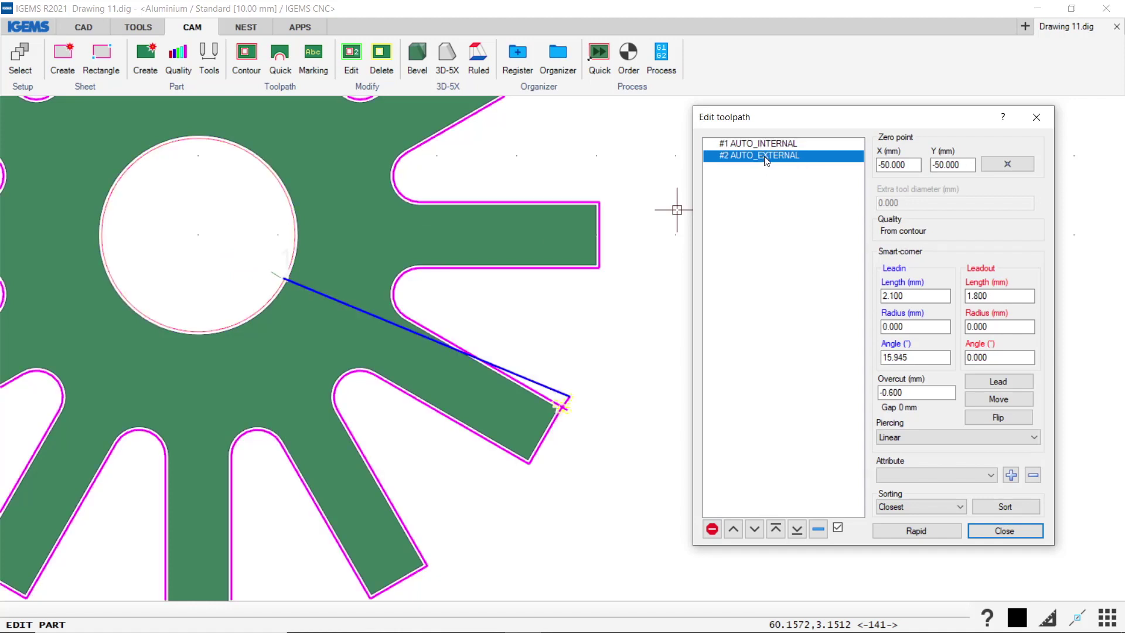
click(769, 144)
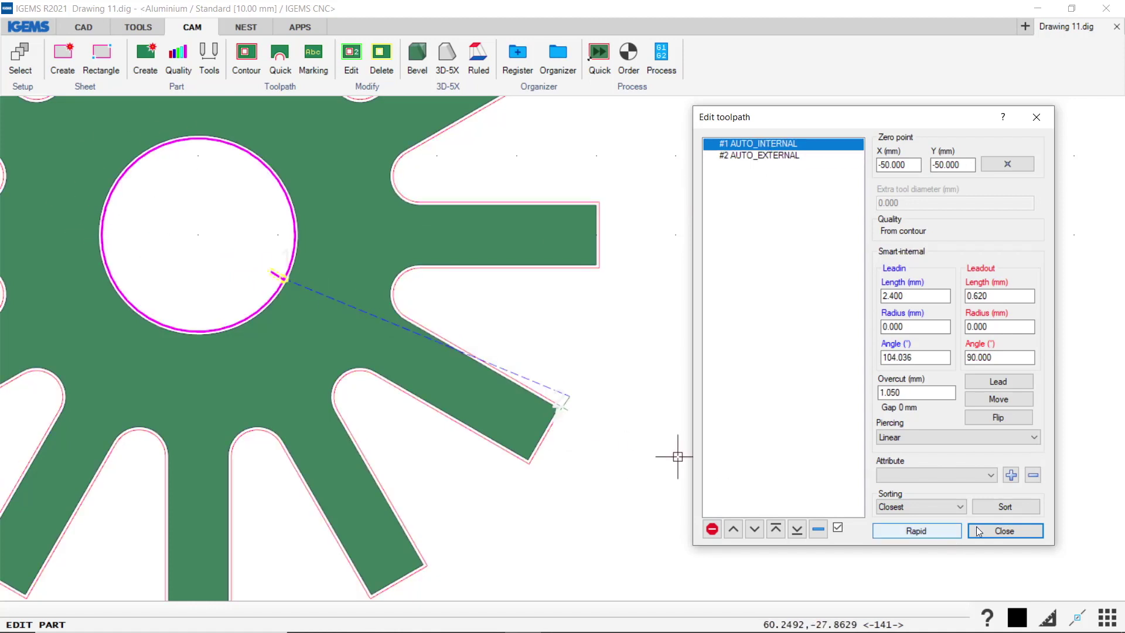
click(1003, 532)
- Create a cutting order from the finished part, accepting the default Closest sorting and zero point
scroll(686, 443, down, 3)
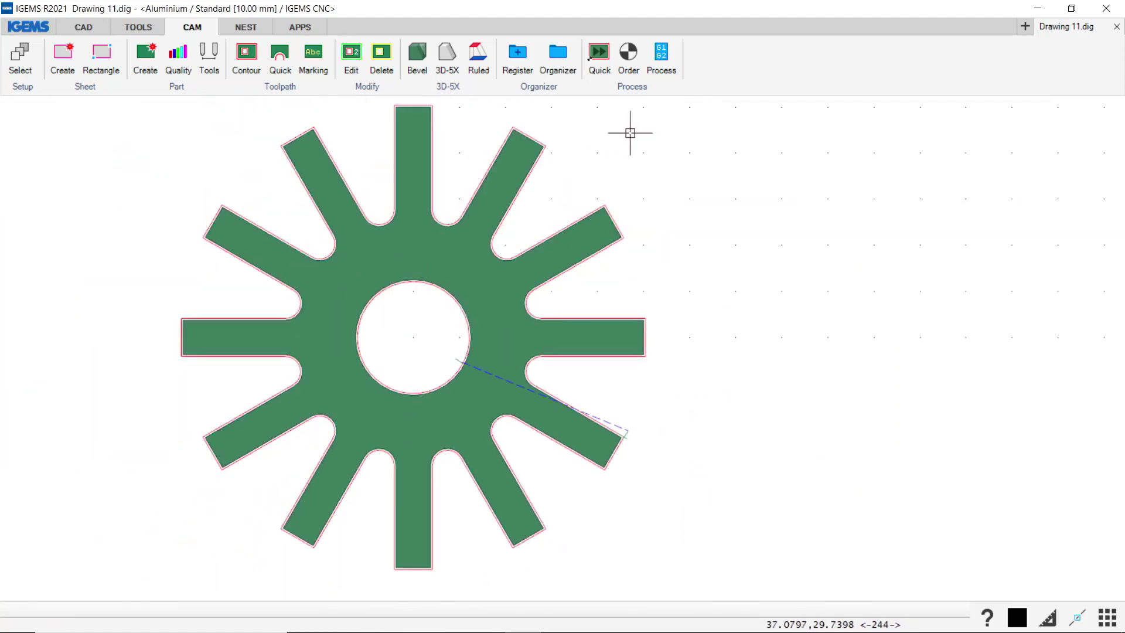
click(629, 59)
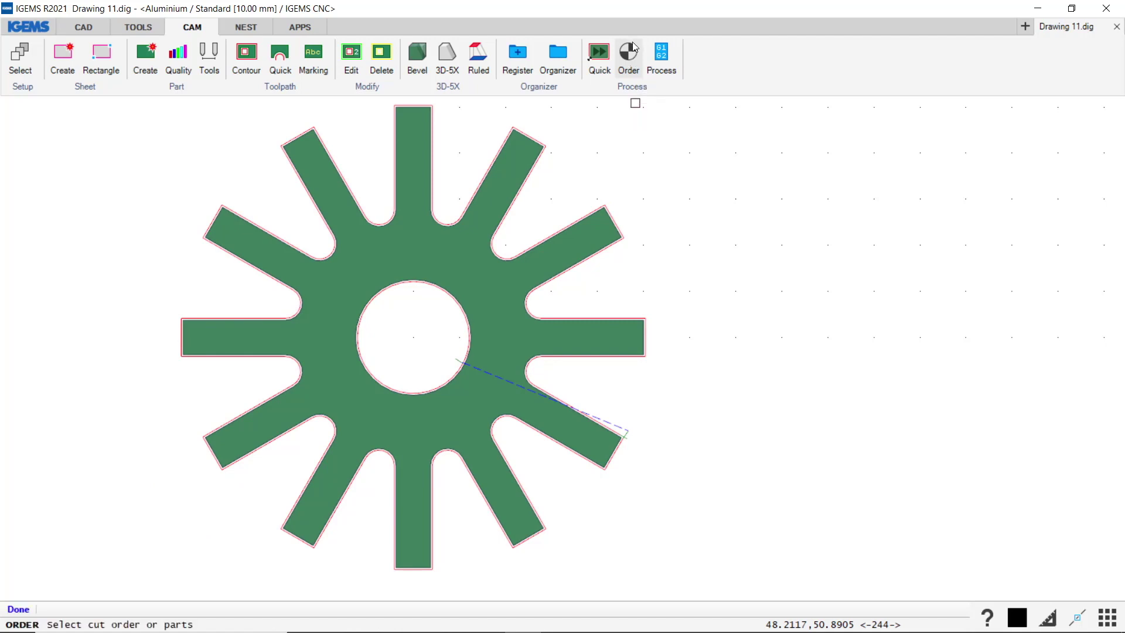
click(530, 134)
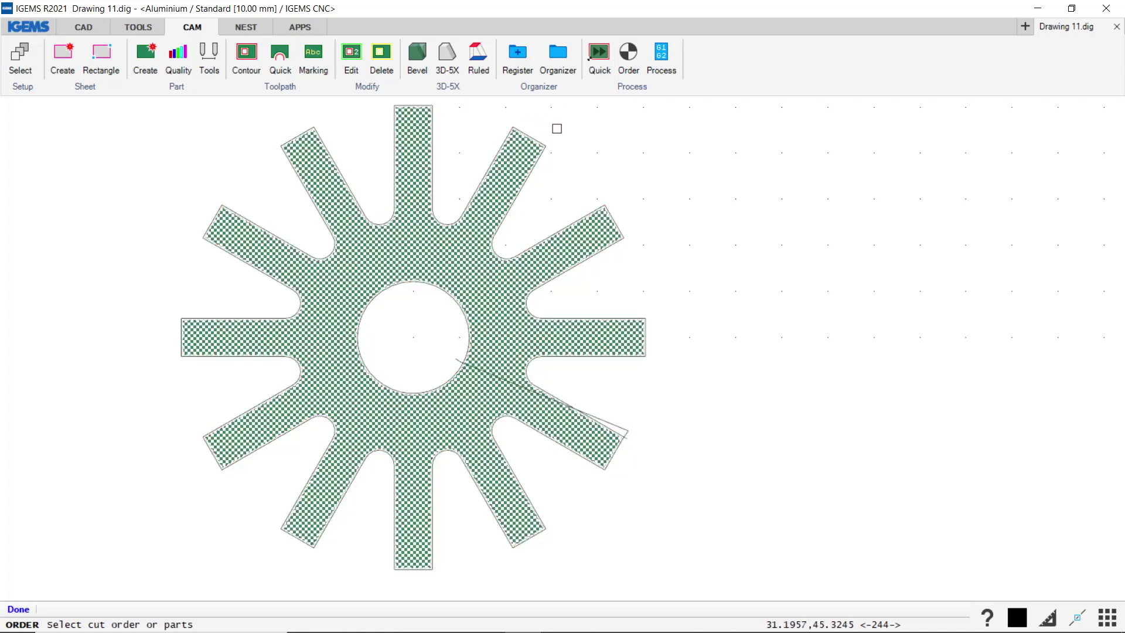
right_click(556, 129)
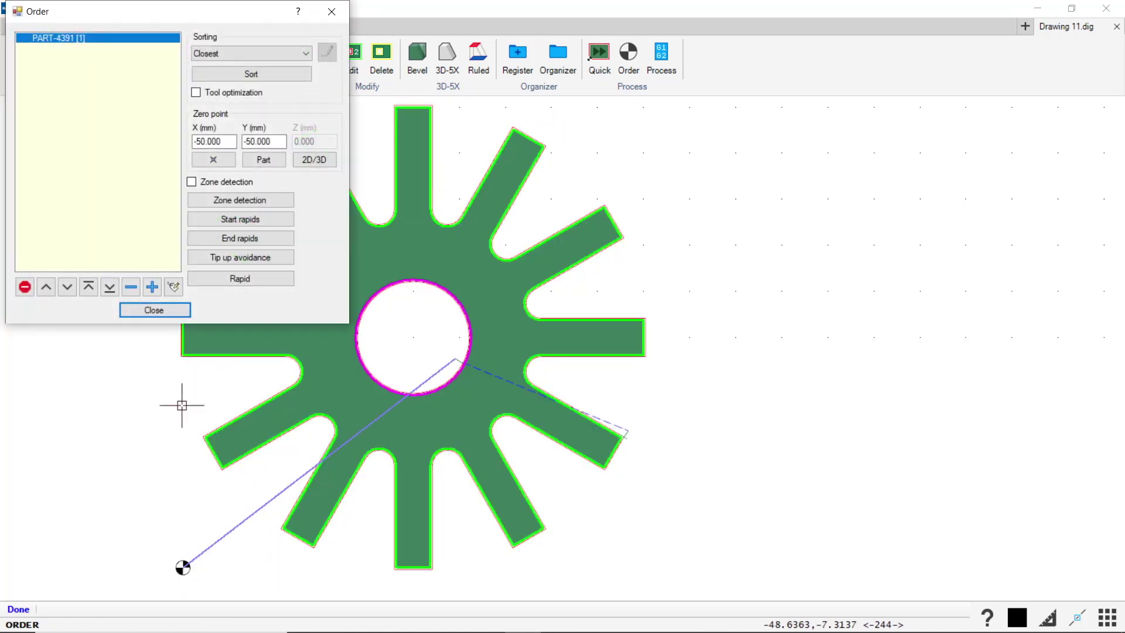
click(153, 310)
- Process the cutting order as a 3D simulation with the default IGEMS CNC options and start playback
scroll(675, 188, down, 1)
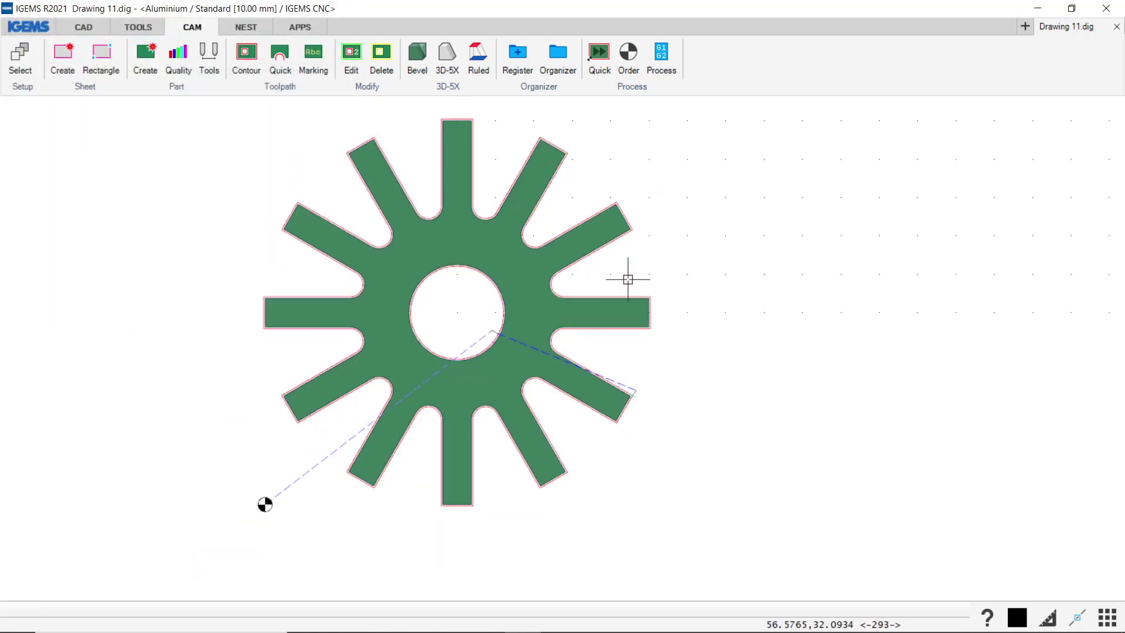
click(666, 59)
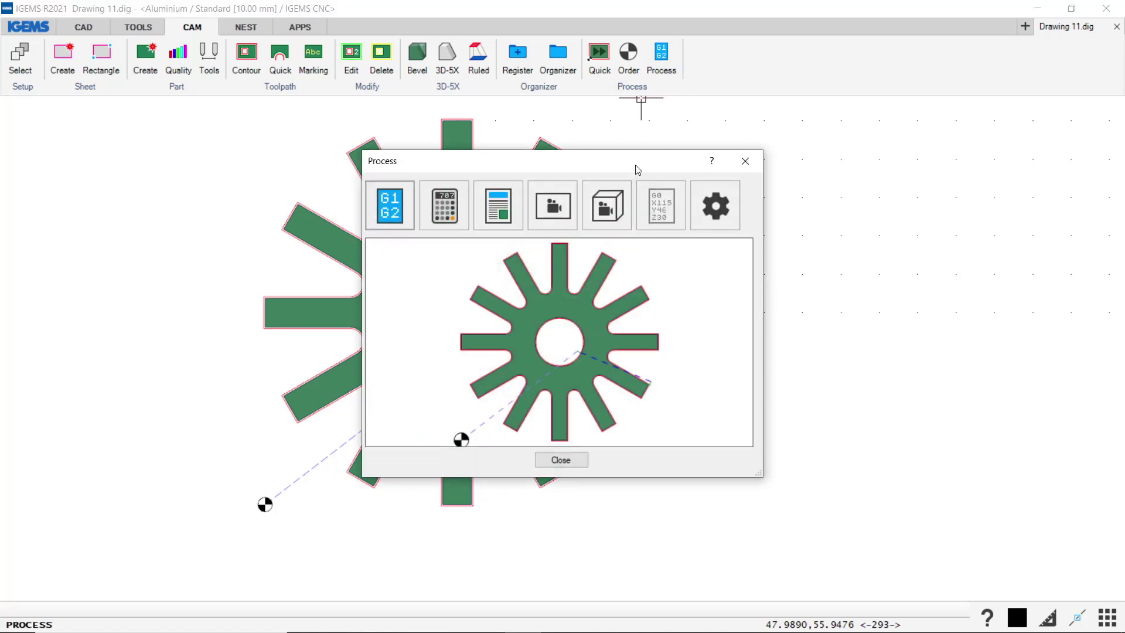
drag(637, 170, 871, 152)
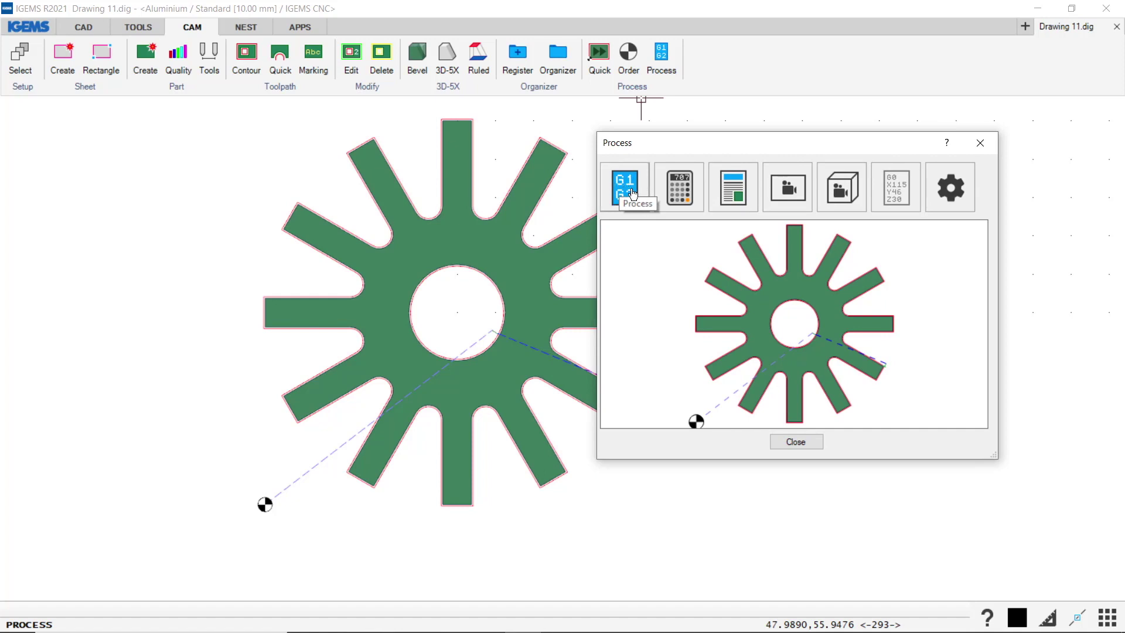
click(843, 188)
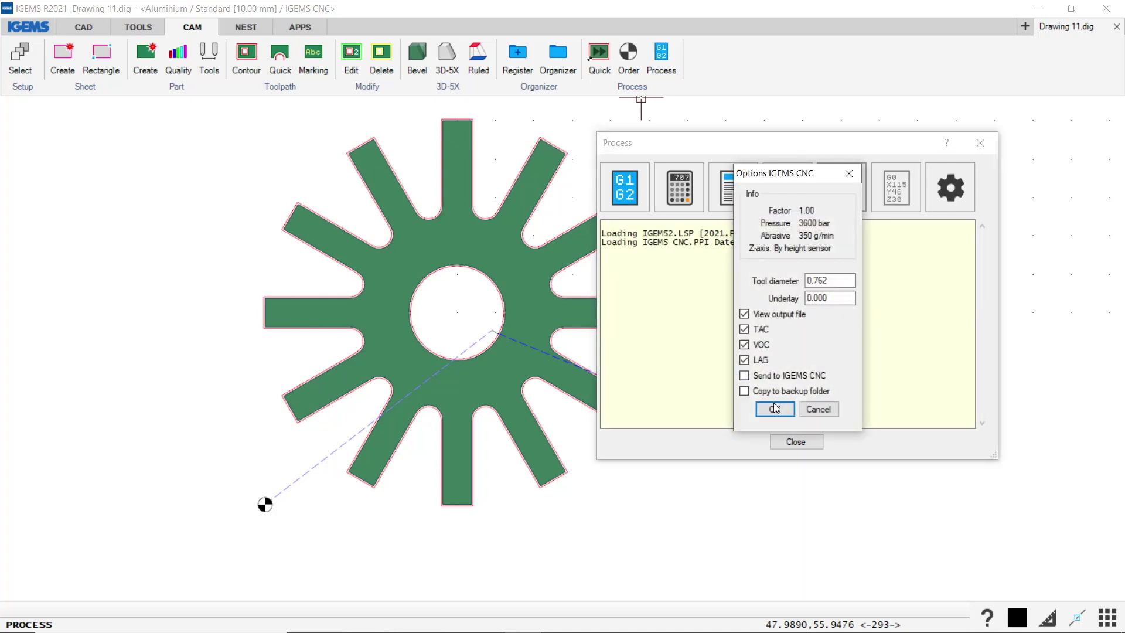
click(774, 410)
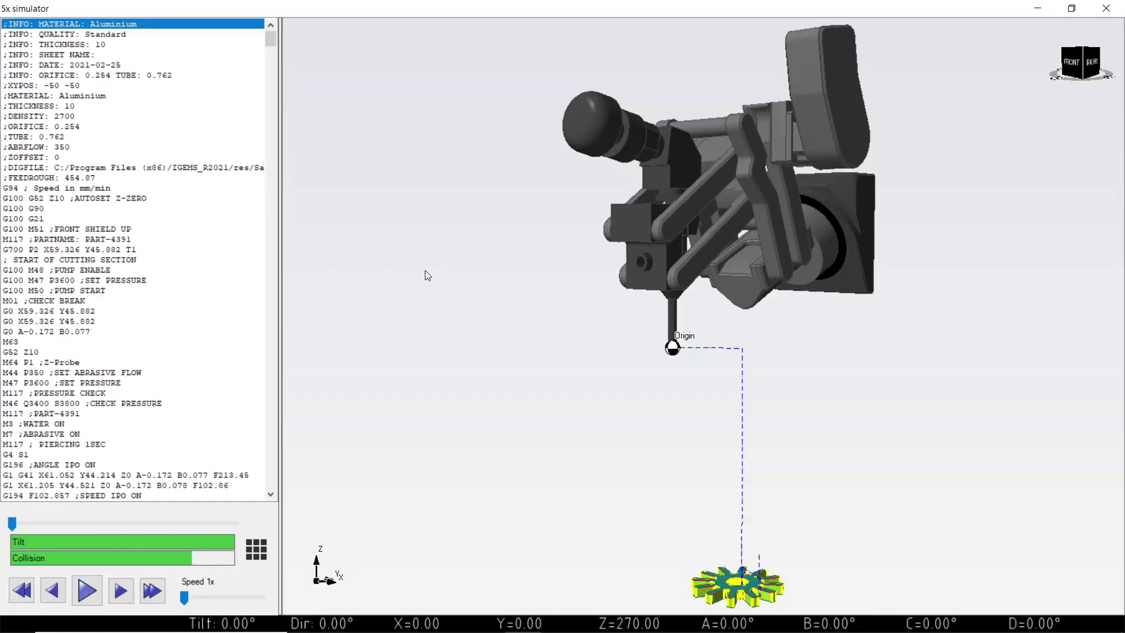
click(87, 590)
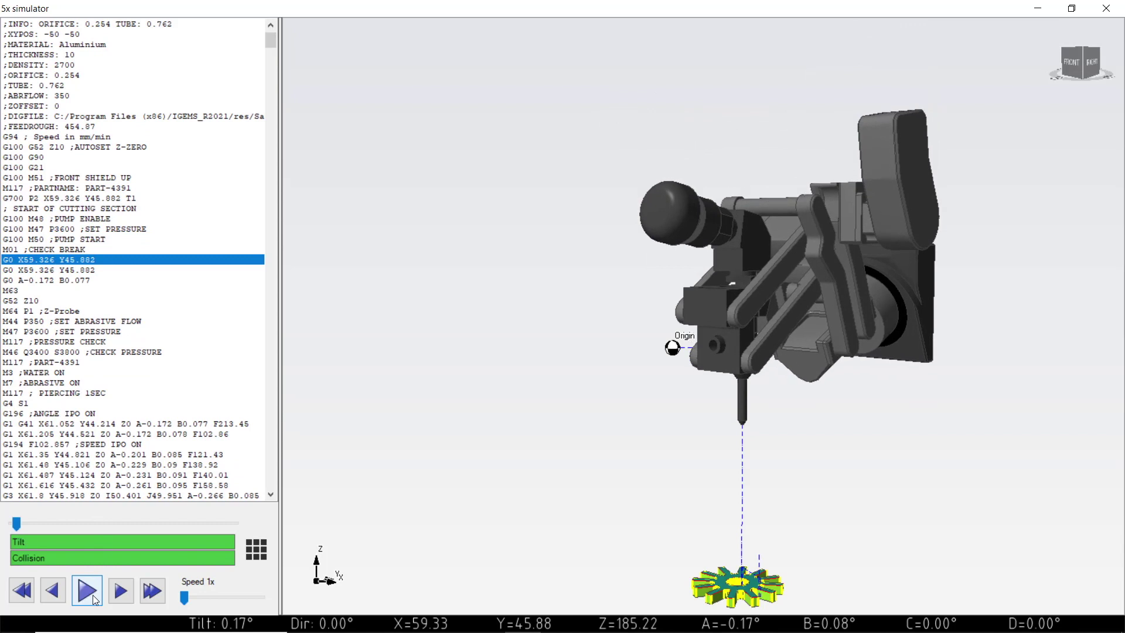
- Step through the NC program line by line from the first G1 G41 move to follow the cutting head along the inner contour
click(72, 424)
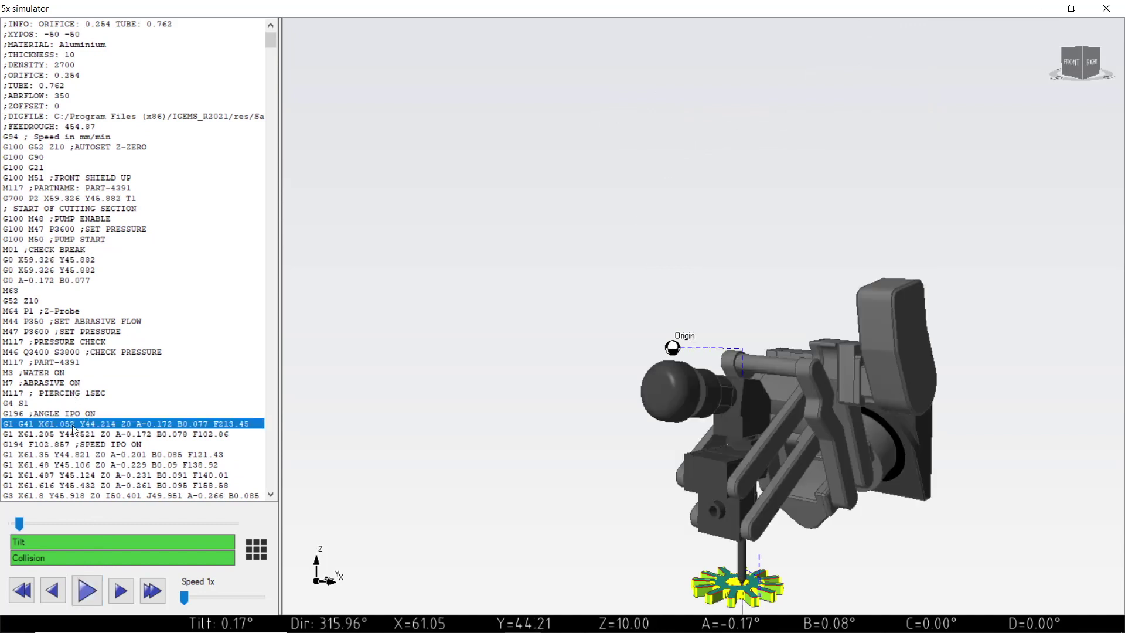
key(Down)
key(Down)
key(Down)
key(Down)
key(Down)
key(Down)
key(Down)
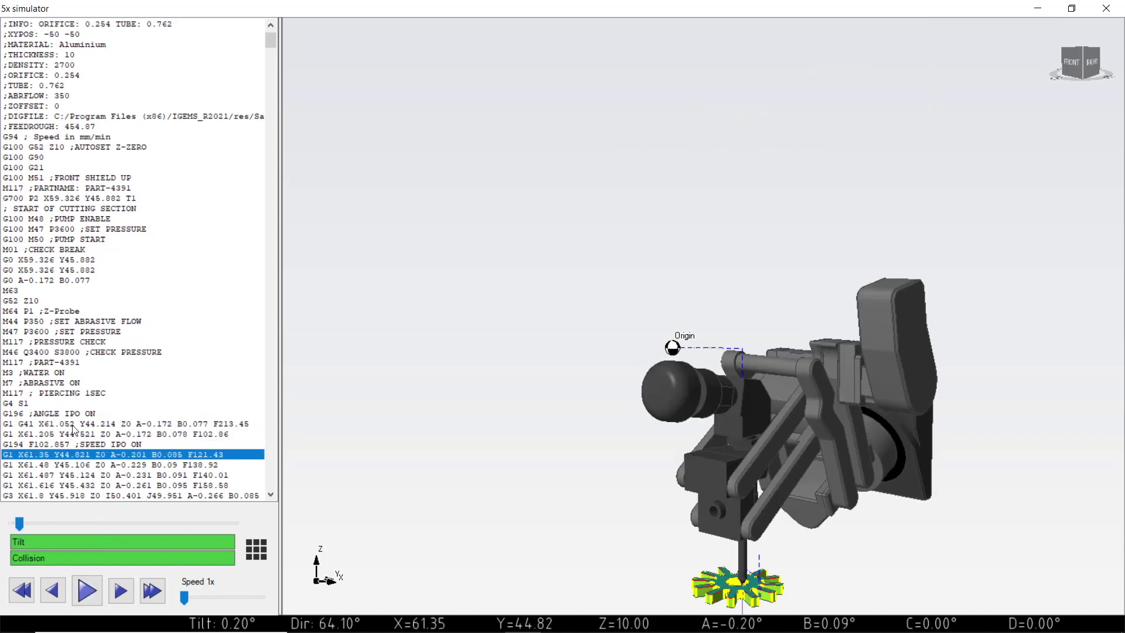
key(Down)
key(Down)
key(Down)
key(Down)
key(Down)
key(Down)
key(Down)
key(Down)
key(Down)
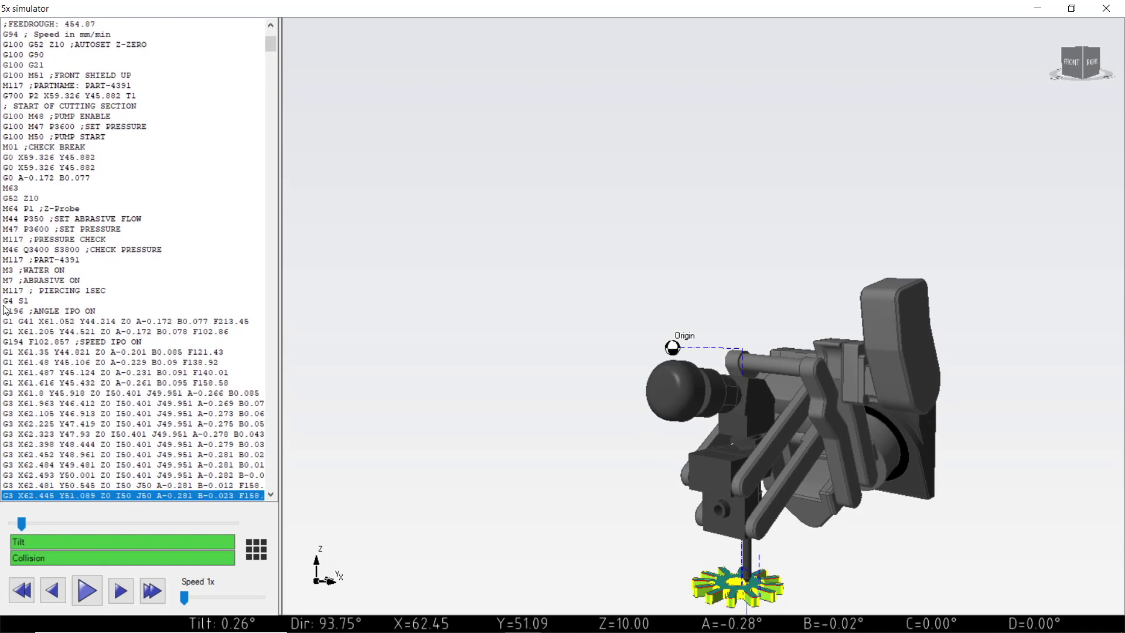
- Resume the cutting simulation to watch the head tilt along the part, pause it, and close the simulator and processing window
click(85, 588)
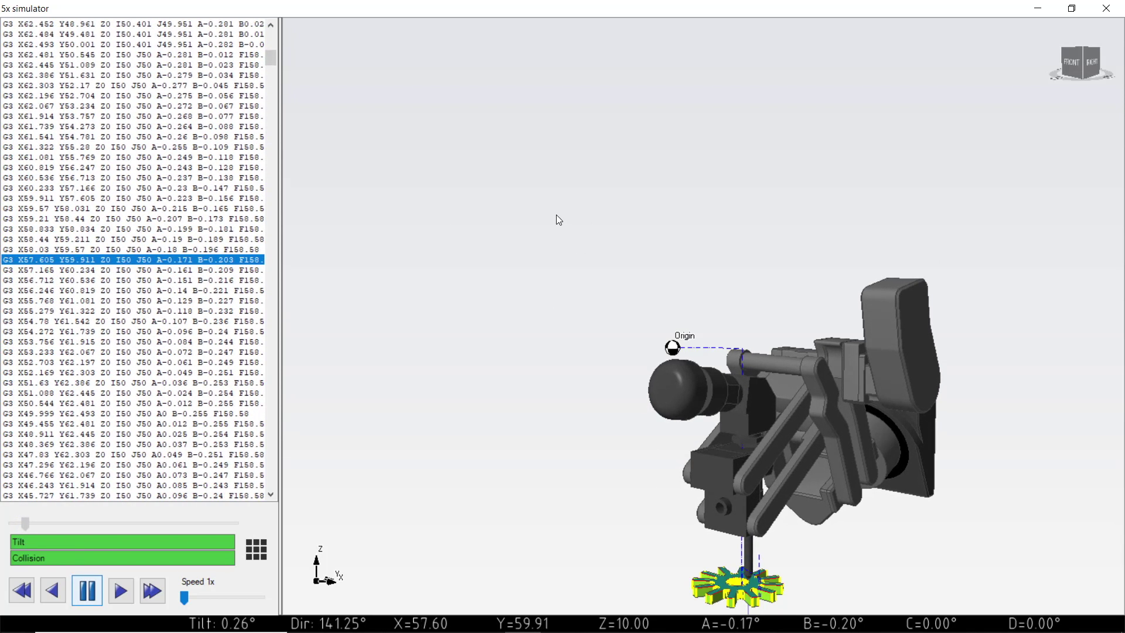
scroll(604, 261, down, 3)
scroll(624, 356, up, 3)
middle_drag(641, 385, 639, 421)
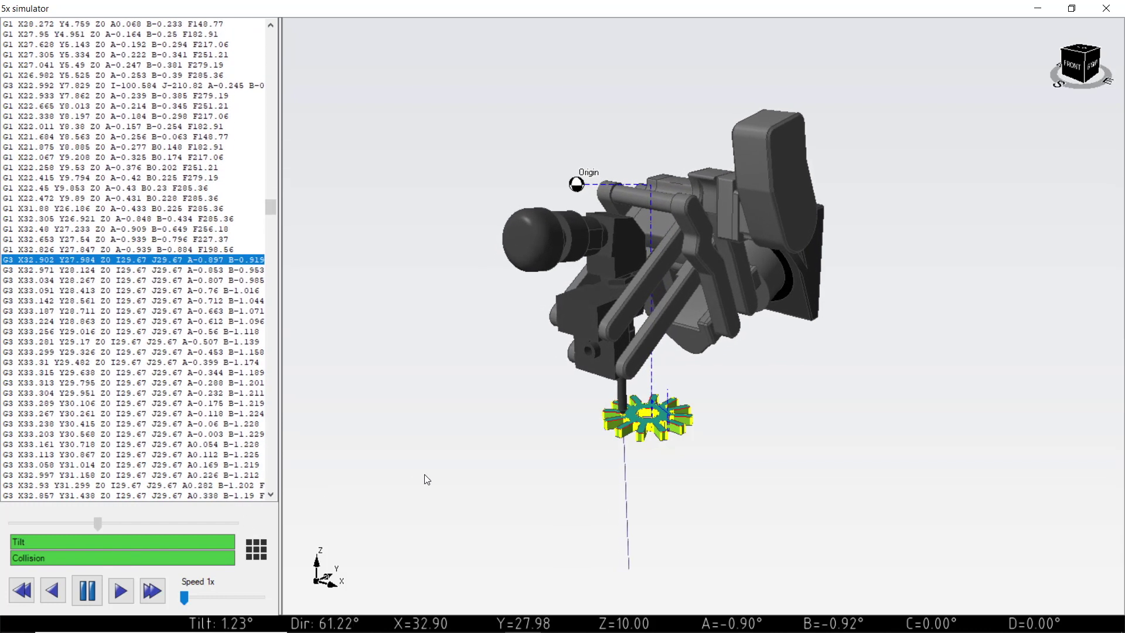
click(87, 590)
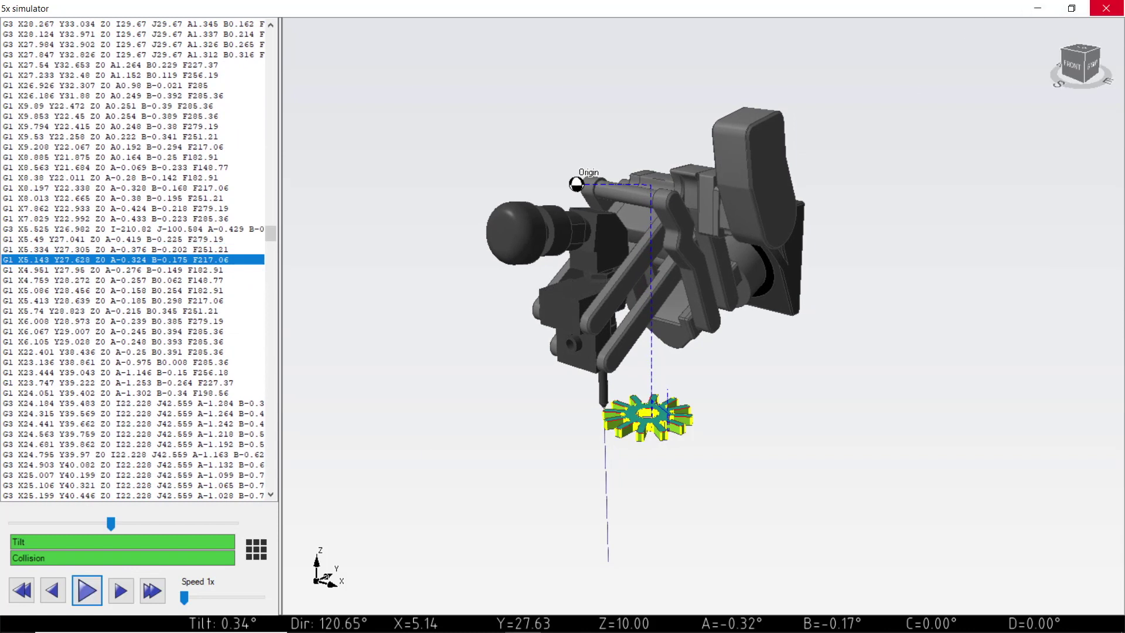
click(1105, 9)
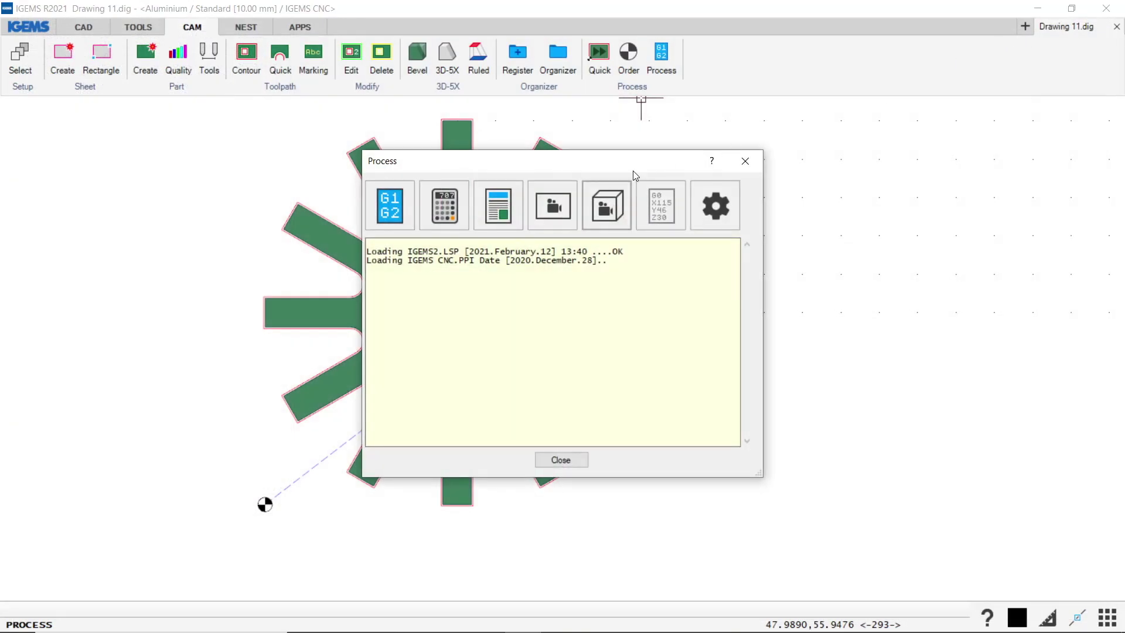
click(744, 160)
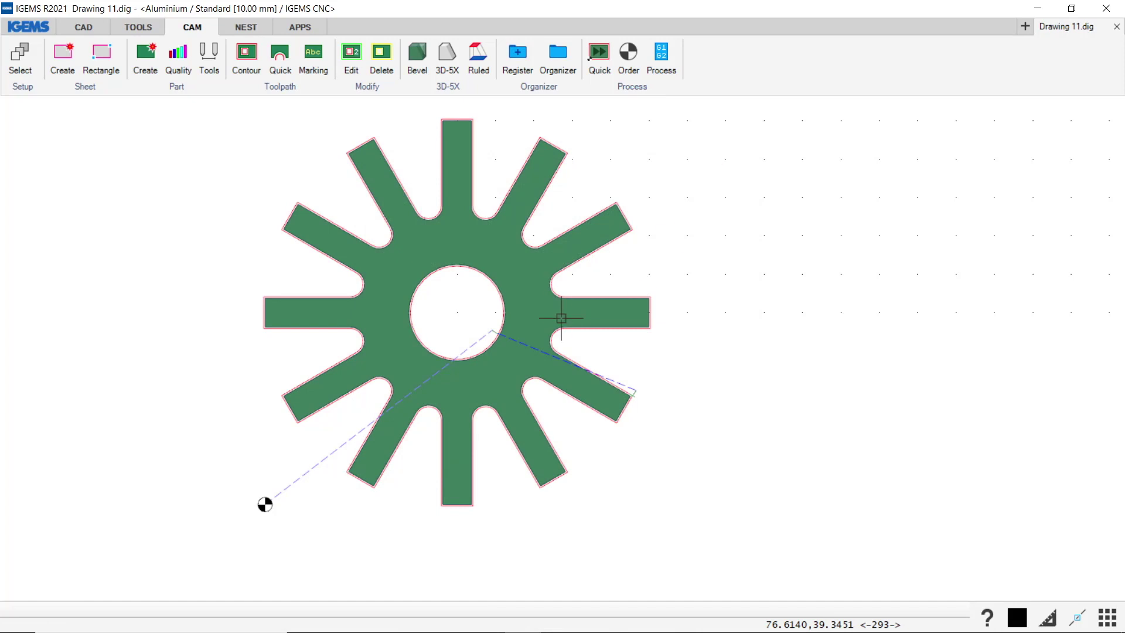
- Copy the part horizontally to the right of the original with orthogonal mode switched on
scroll(426, 375, down, 2)
drag(622, 181, 210, 517)
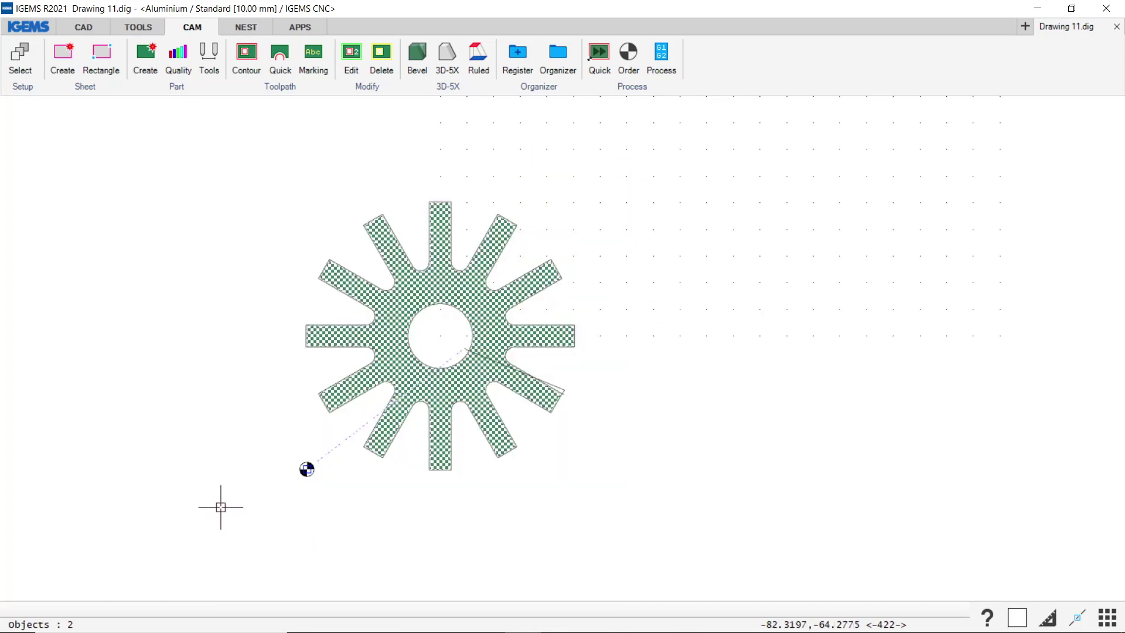
click(331, 371)
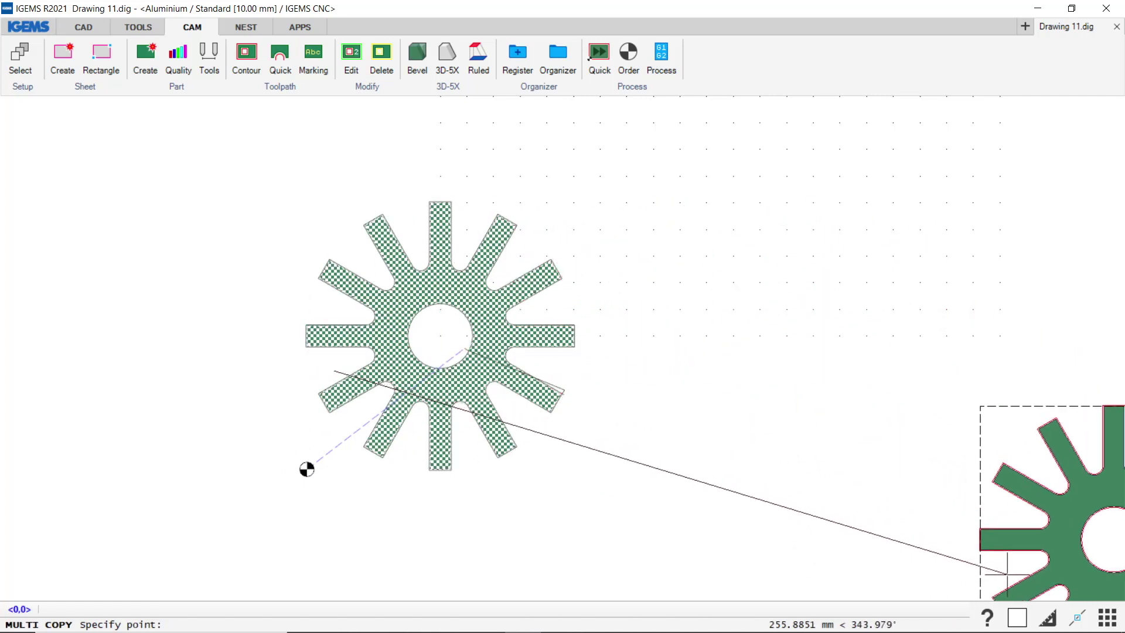
click(1048, 617)
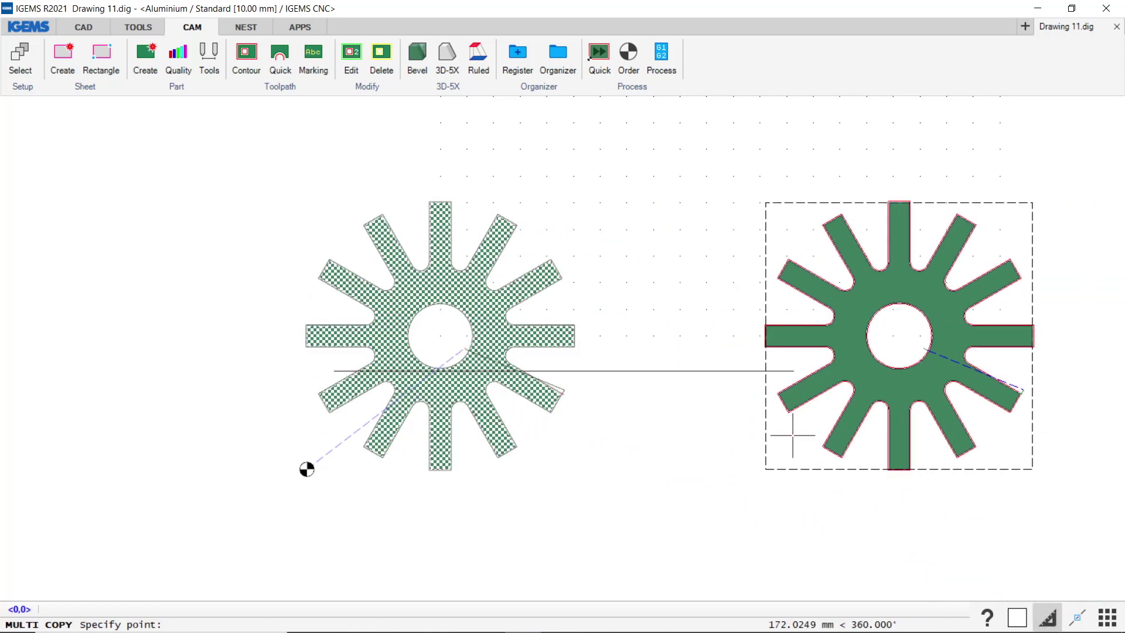
click(722, 439)
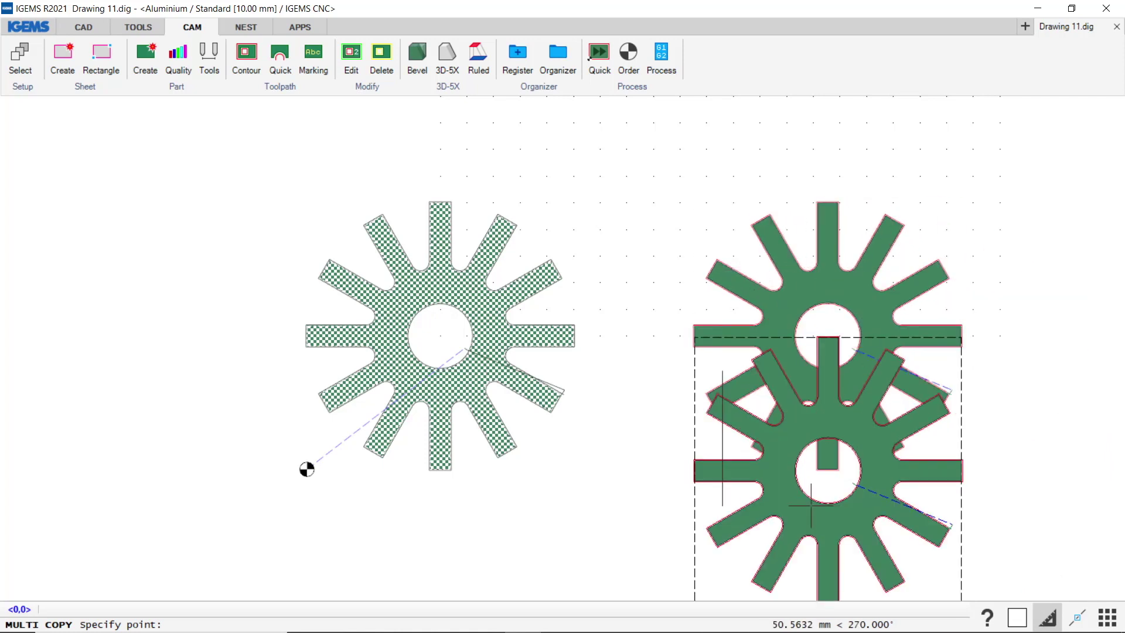
key(Escape)
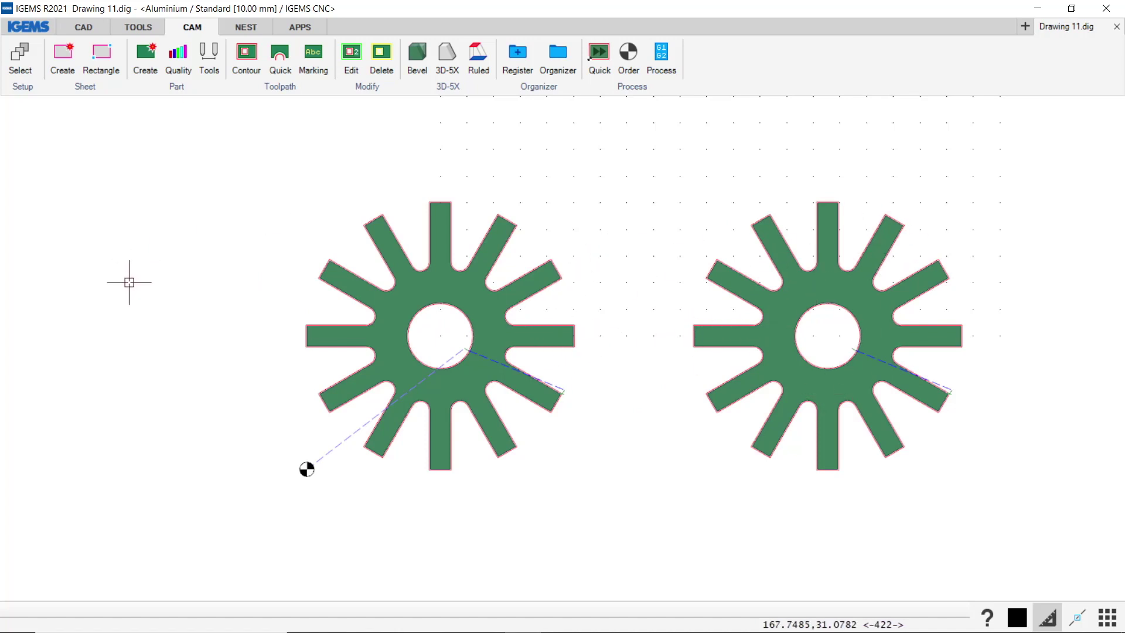
- Explode the copied part into plain geometry
scroll(129, 282, down, 1)
scroll(114, 340, down, 1)
drag(798, 188, 518, 453)
click(96, 28)
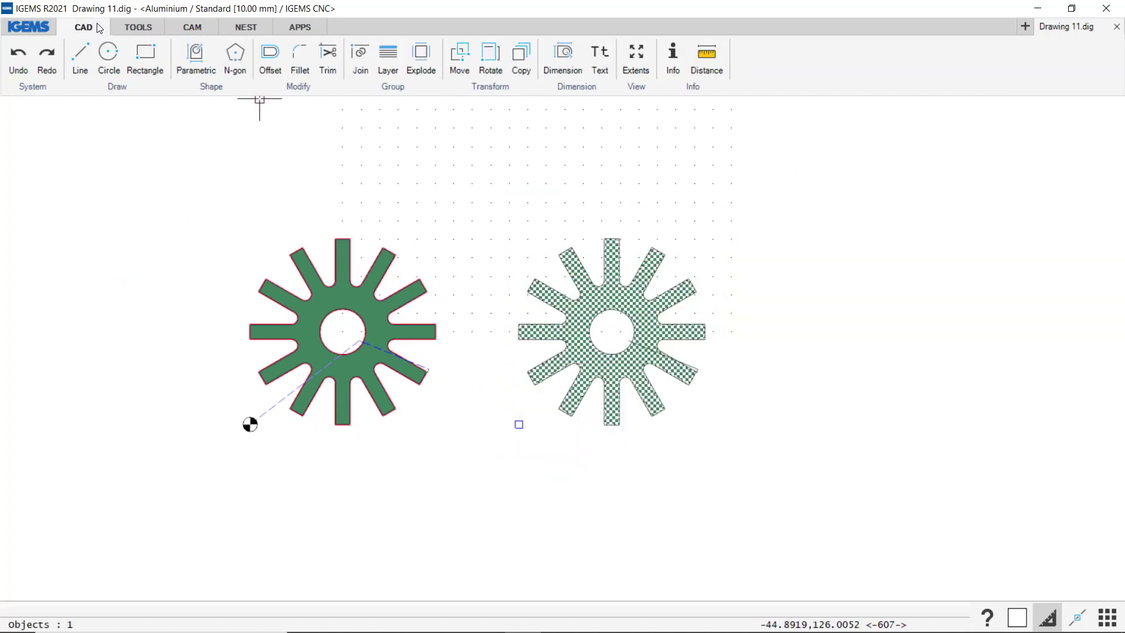
click(426, 53)
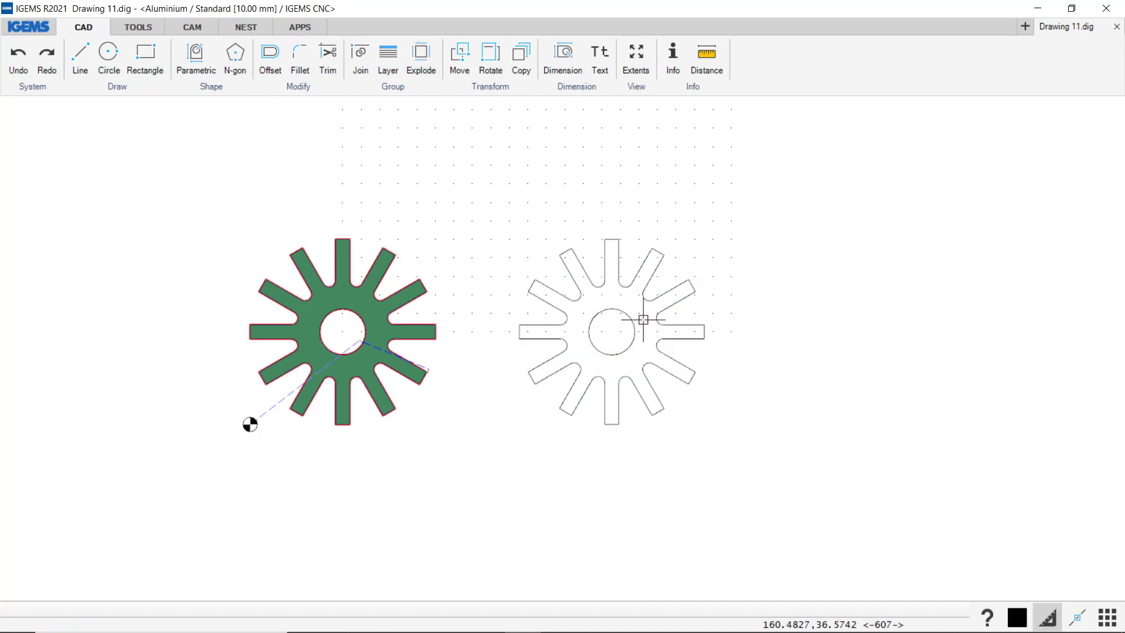
- Run Quick processing on the plain outline to generate its part, toolpaths and cutting order, and close the processing window
click(191, 30)
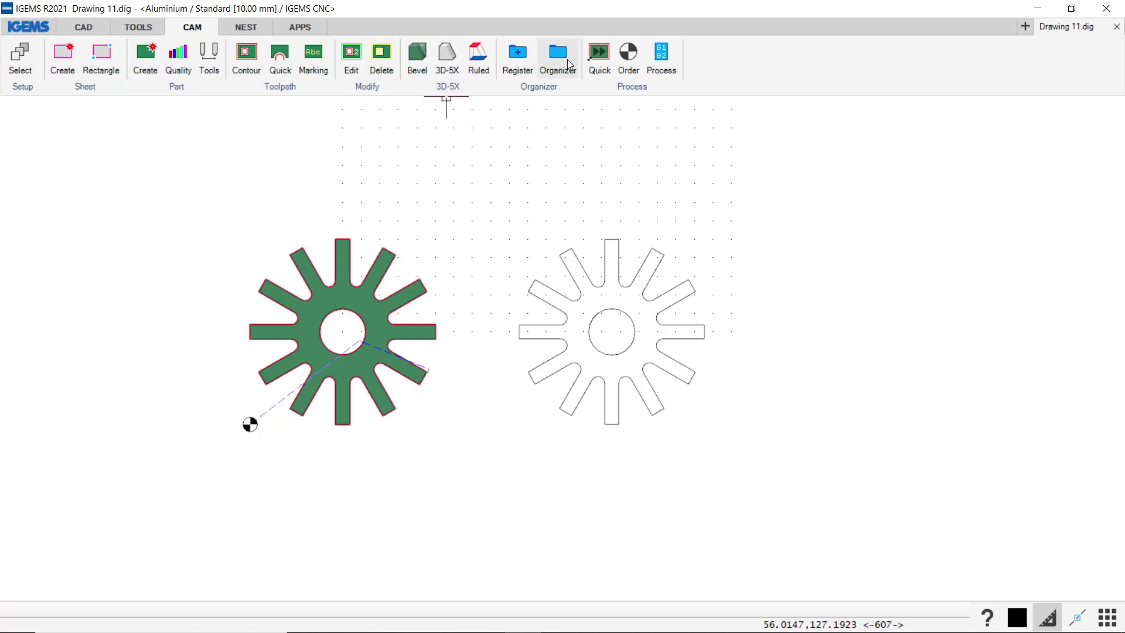
click(598, 54)
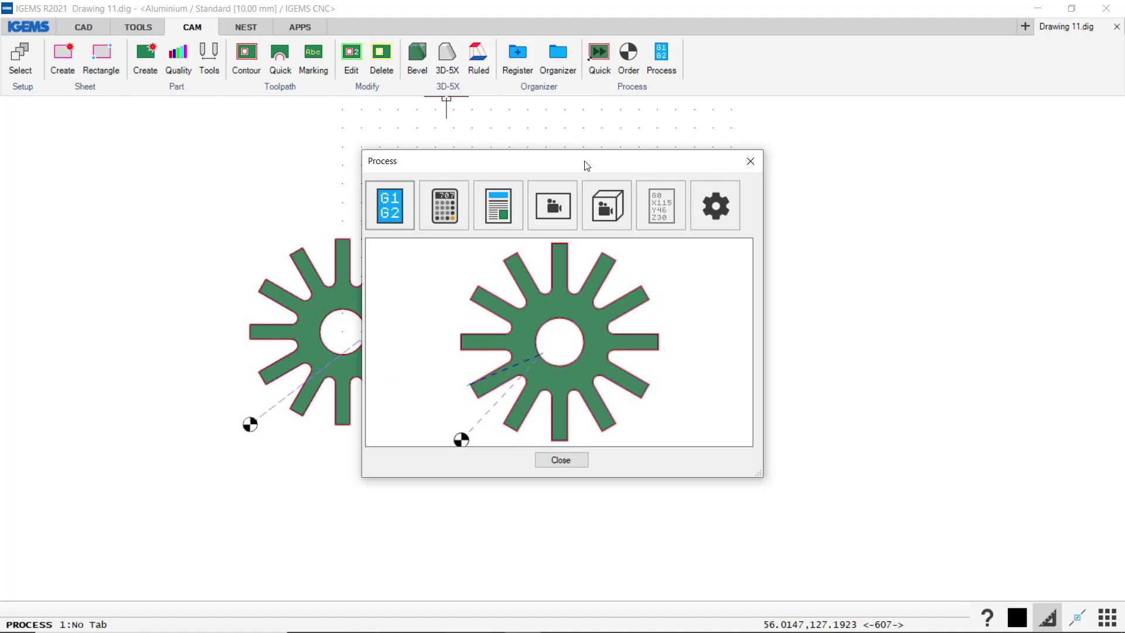
drag(586, 166, 940, 145)
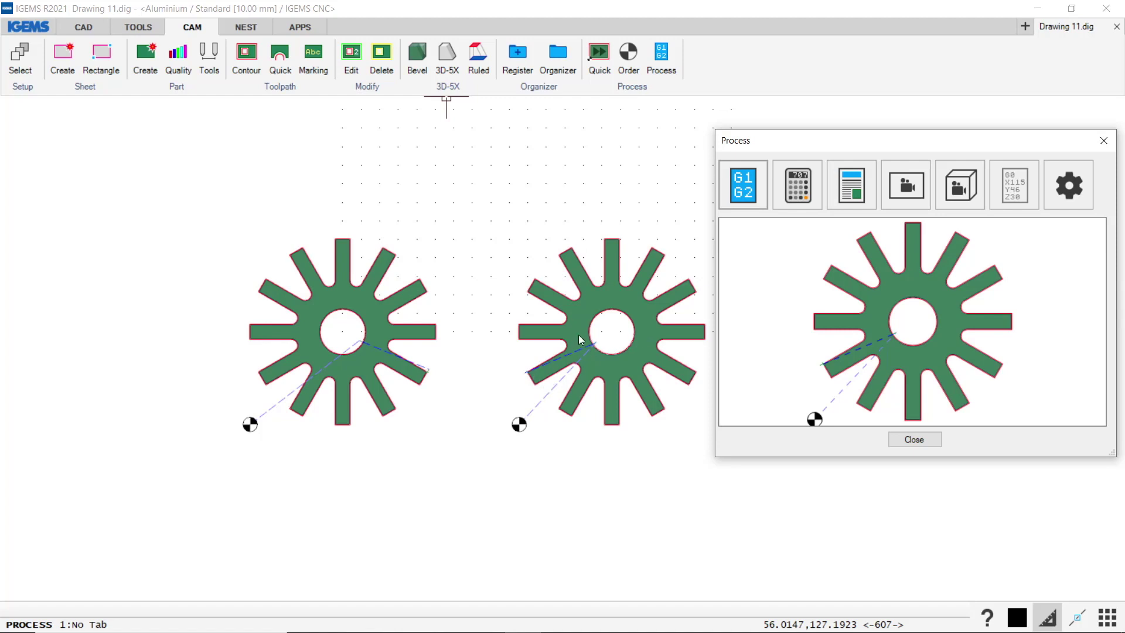
click(925, 442)
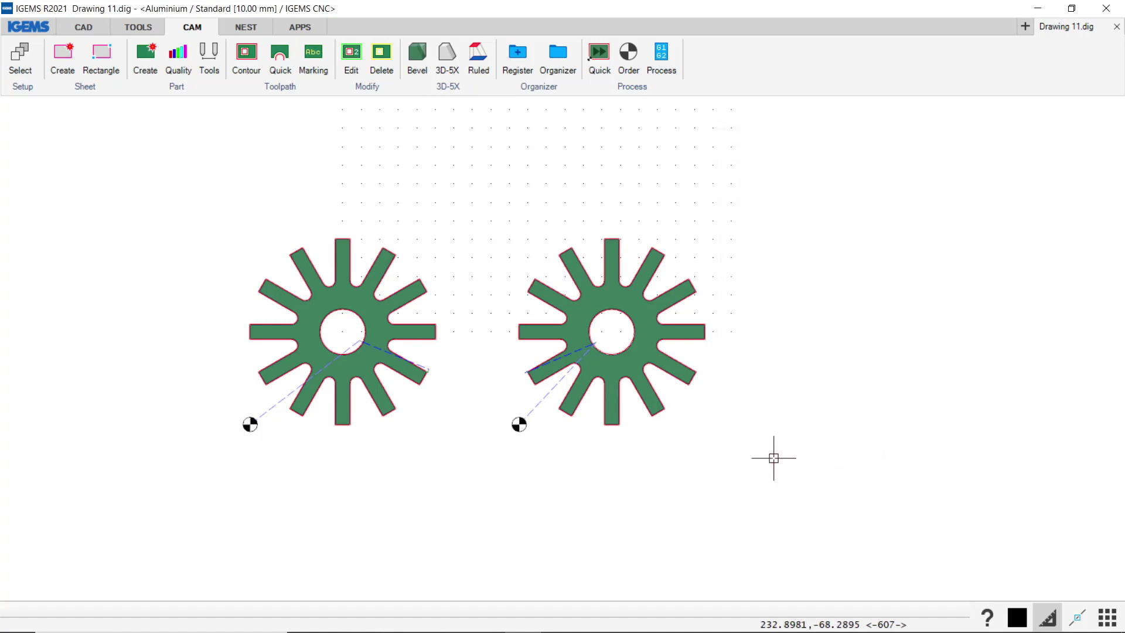